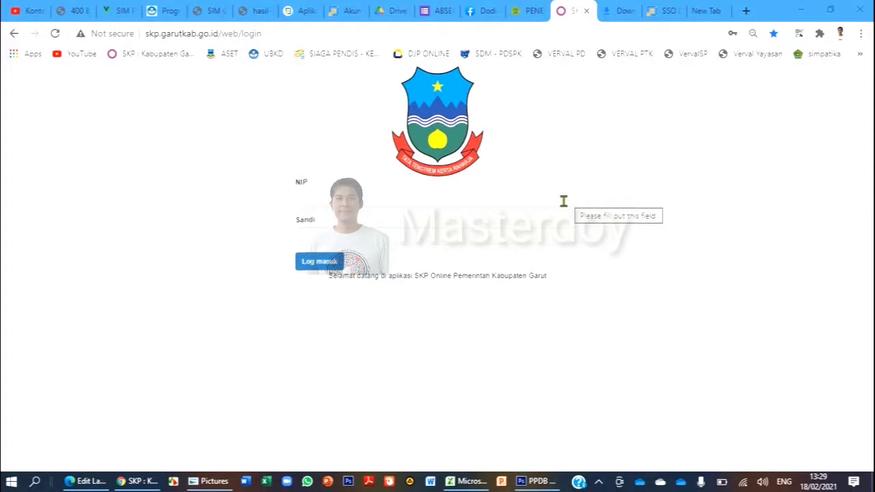
Log in to the SKP site with the saved NIP and account password.
{"action": "left_click", "coordinate": [563, 201]}
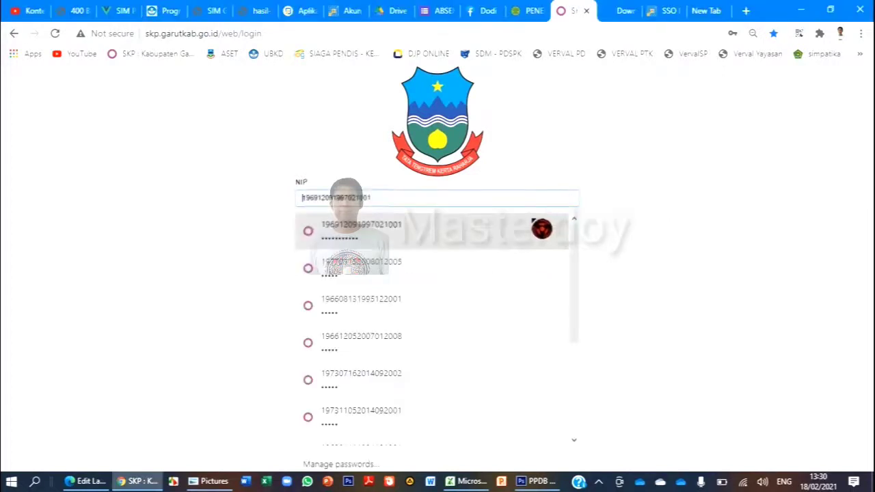
{"action": "left_click", "coordinate": [542, 228]}
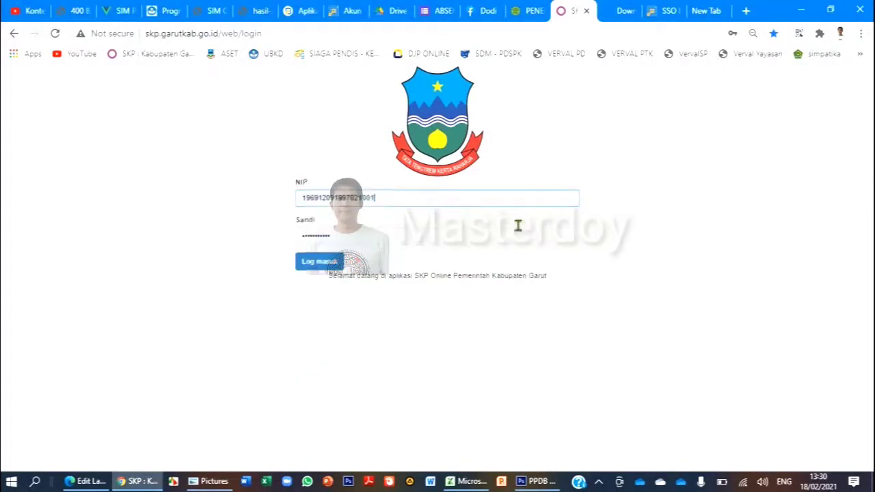
{"action": "left_click", "coordinate": [319, 262]}
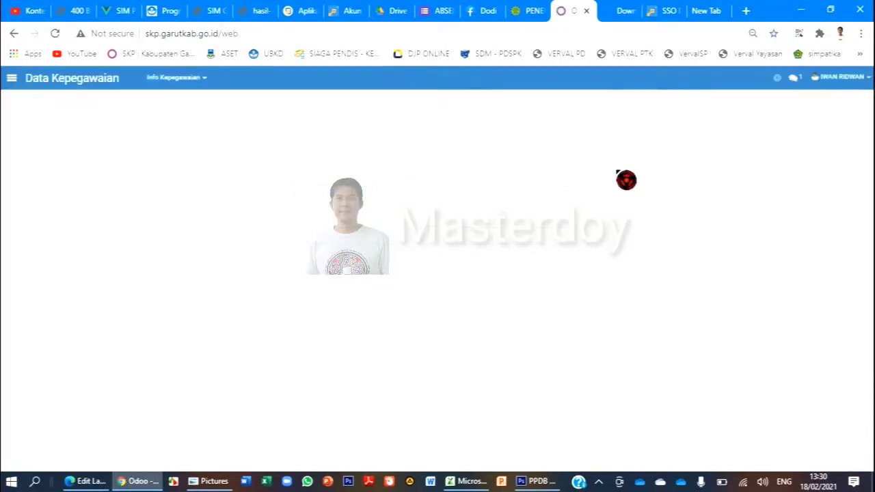
Open the employee's record in Data Kepegawaian and show its Prestasi Kerja section.
{"action": "left_click", "coordinate": [13, 79]}
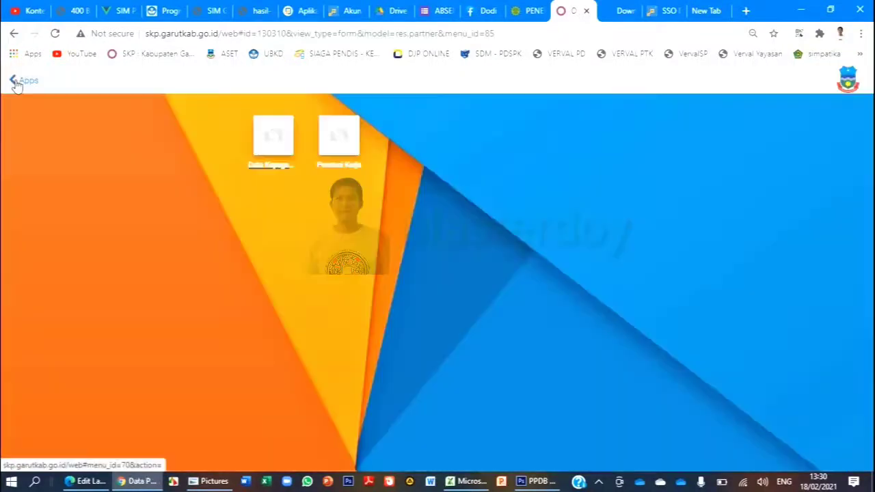
{"action": "left_click", "coordinate": [282, 166]}
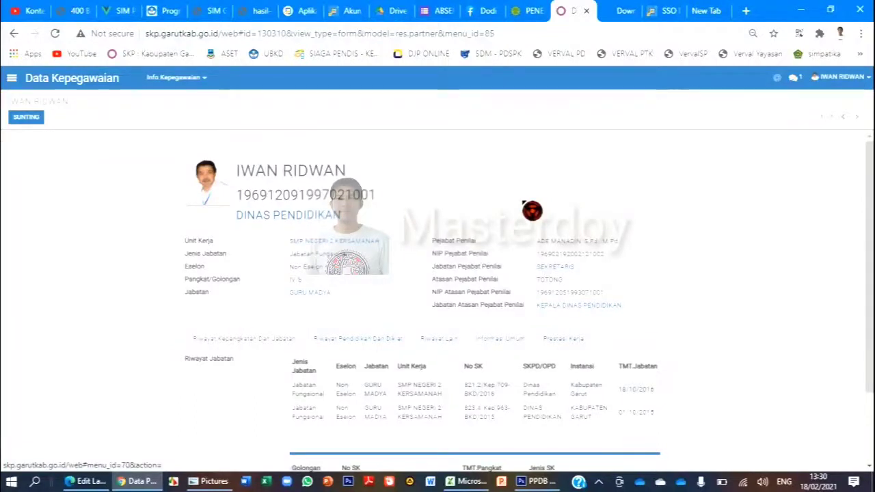
{"action": "scroll", "coordinate": [532, 211], "scroll_direction": "down", "scroll_amount": 2}
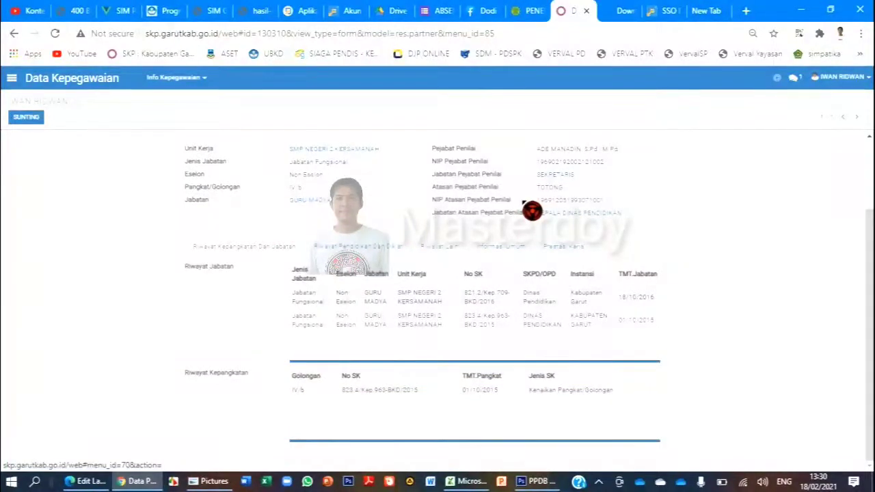
{"action": "left_click", "coordinate": [569, 248]}
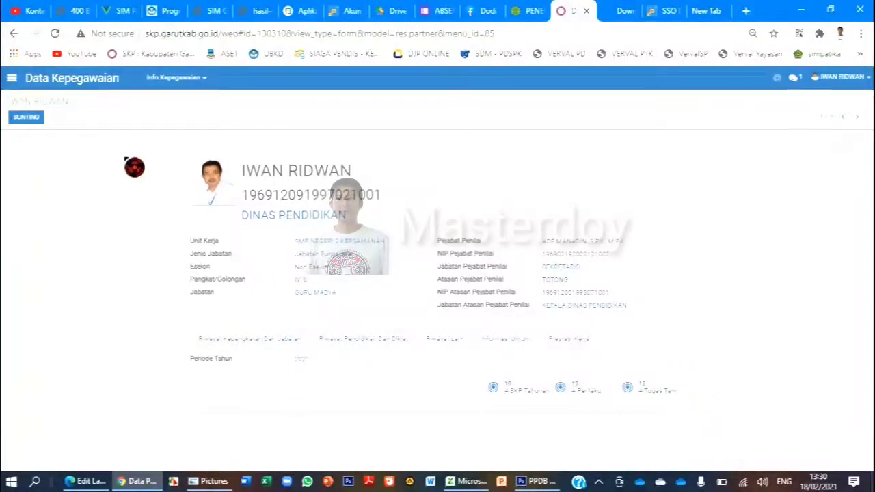
Edit the employee record, generate the full year's Tugas Tambahan and creativity entries for 2021, and save it.
{"action": "left_click", "coordinate": [30, 117]}
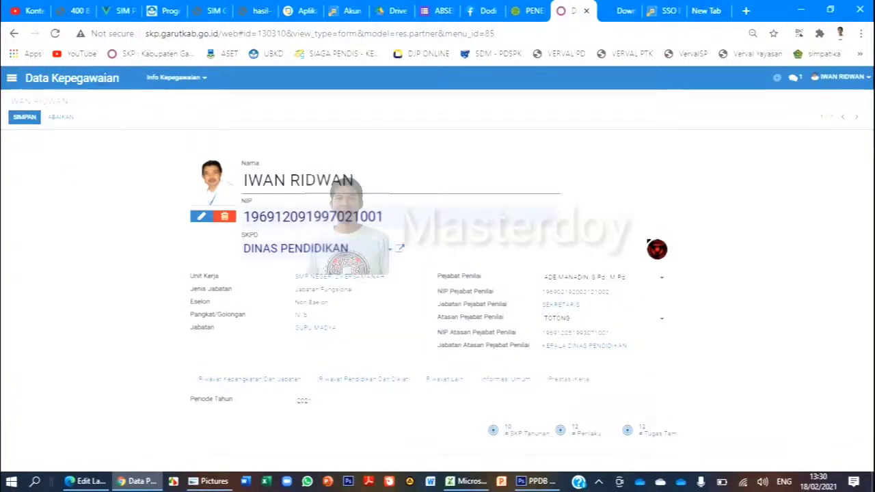
{"action": "left_click", "coordinate": [649, 432]}
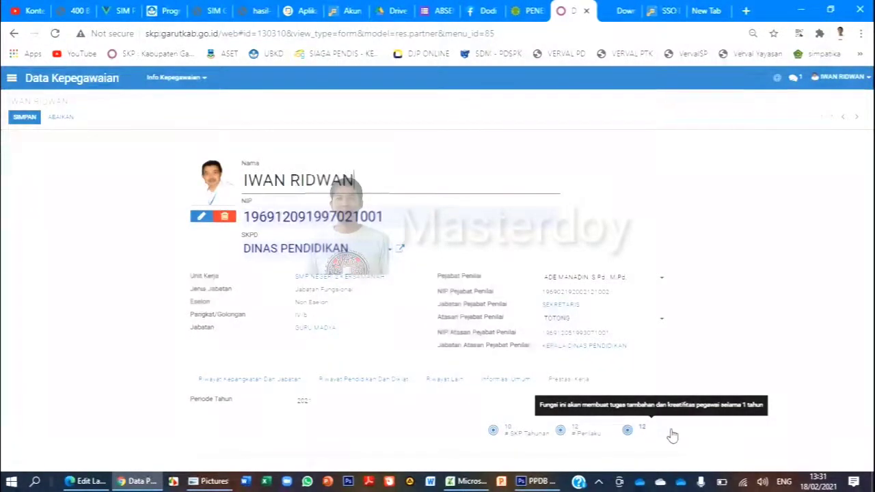
{"action": "left_click", "coordinate": [653, 428]}
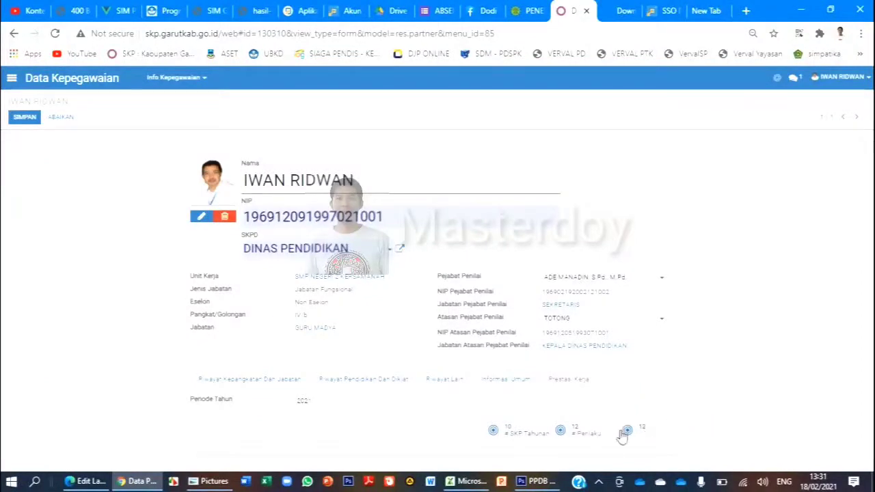
{"action": "left_click", "coordinate": [662, 456]}
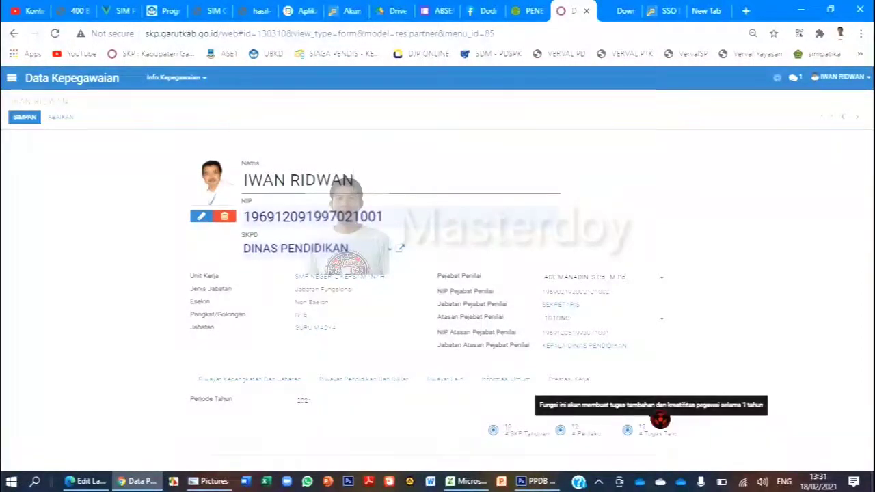
{"action": "left_click", "coordinate": [27, 118]}
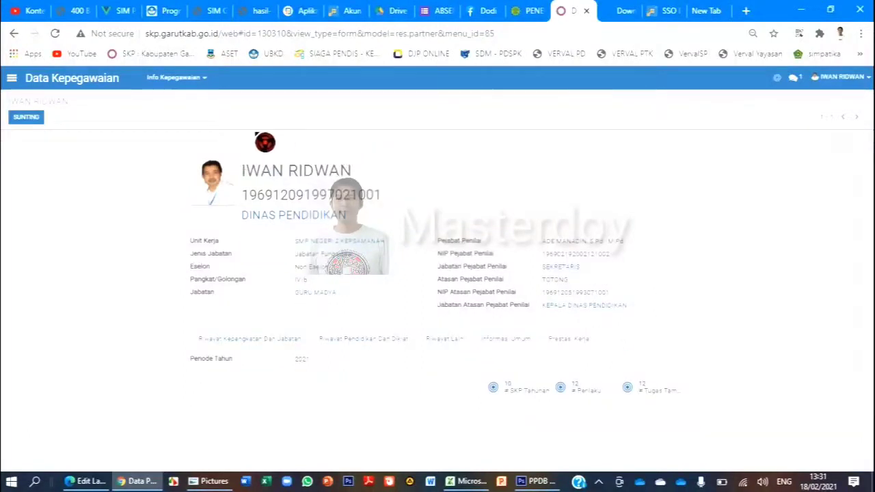
Open the monthly realisation list (Realisasi Bulanan) under Tugas Tambahan Dan Kreatifitas in the Prestasi Kerja module.
{"action": "left_click", "coordinate": [12, 79]}
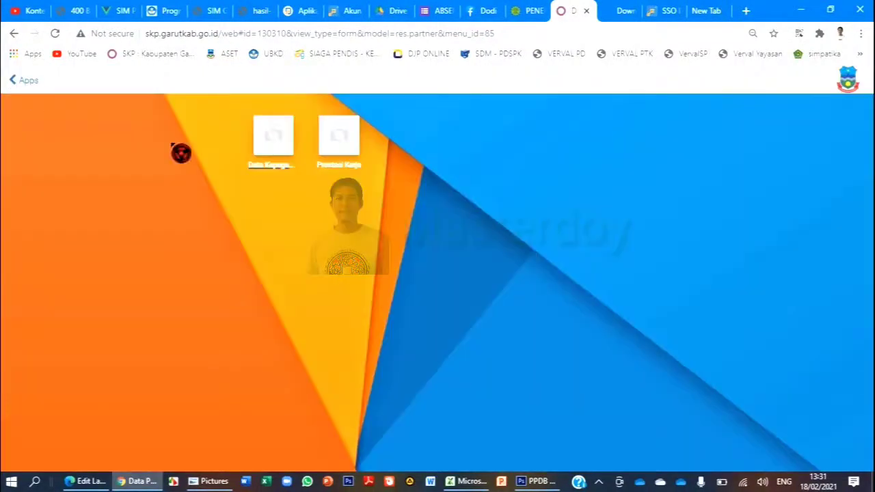
{"action": "left_click", "coordinate": [351, 173]}
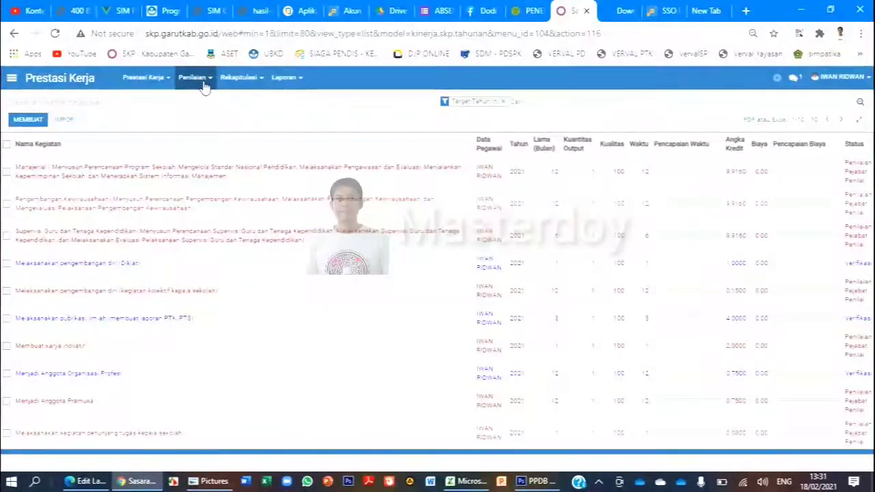
{"action": "left_click", "coordinate": [155, 83]}
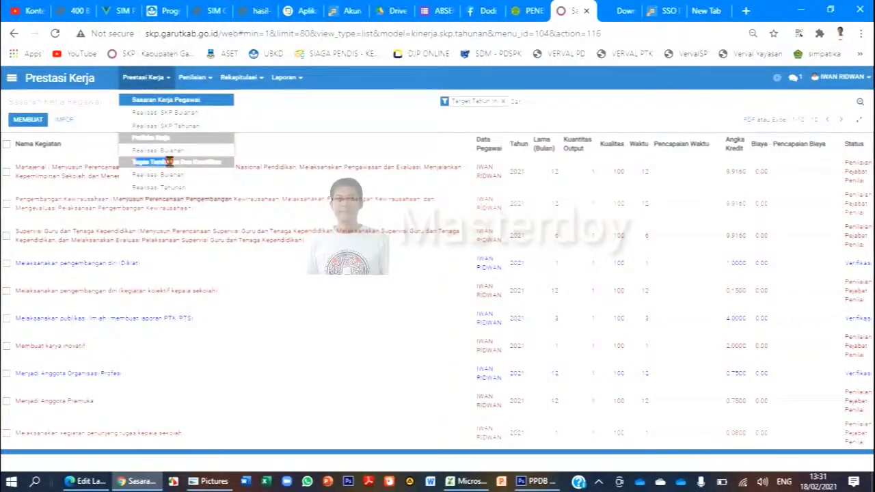
{"action": "left_click", "coordinate": [233, 168]}
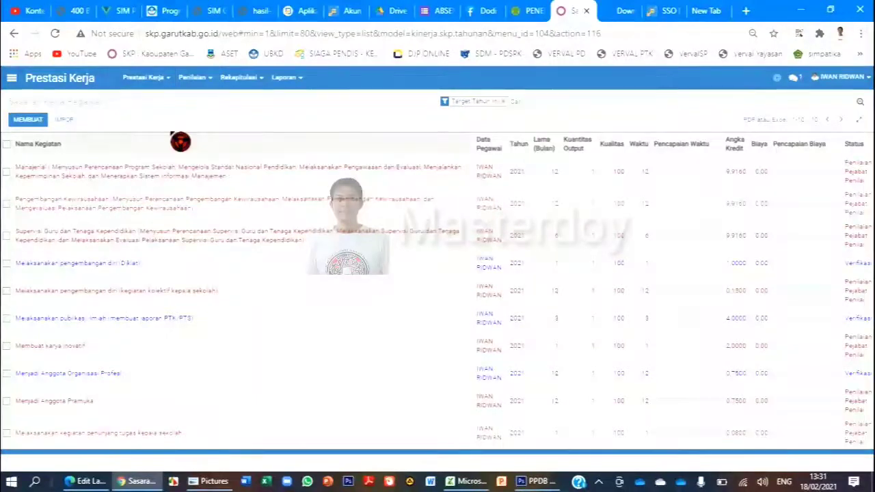
{"action": "left_click", "coordinate": [145, 77]}
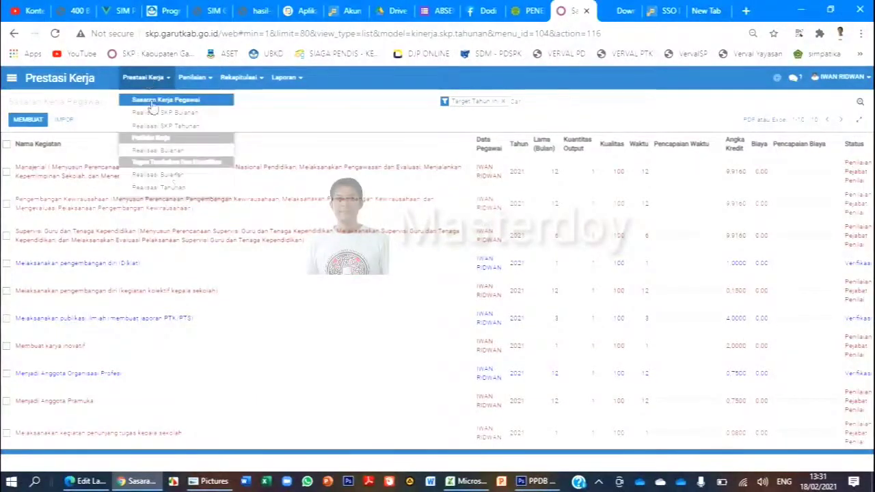
{"action": "left_click", "coordinate": [183, 176]}
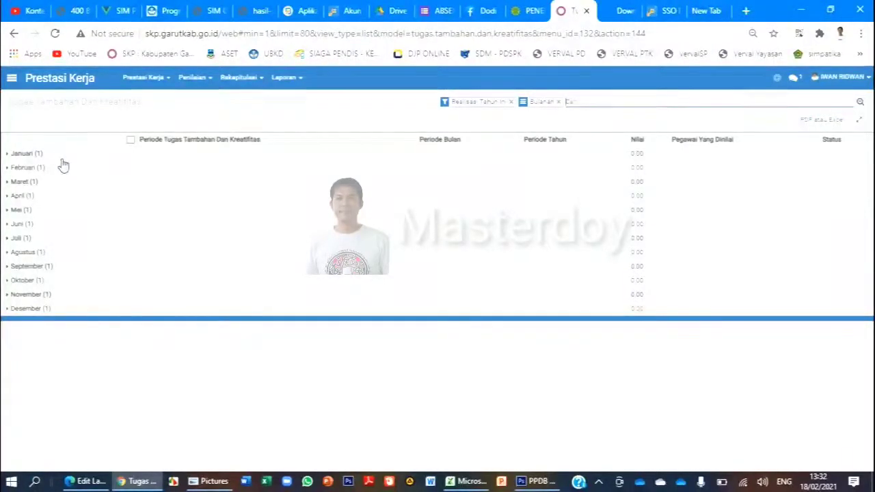
Open the January Tugas Tambahan Dan Kreatifitas record.
{"action": "left_click", "coordinate": [68, 330]}
{"action": "left_click", "coordinate": [39, 156]}
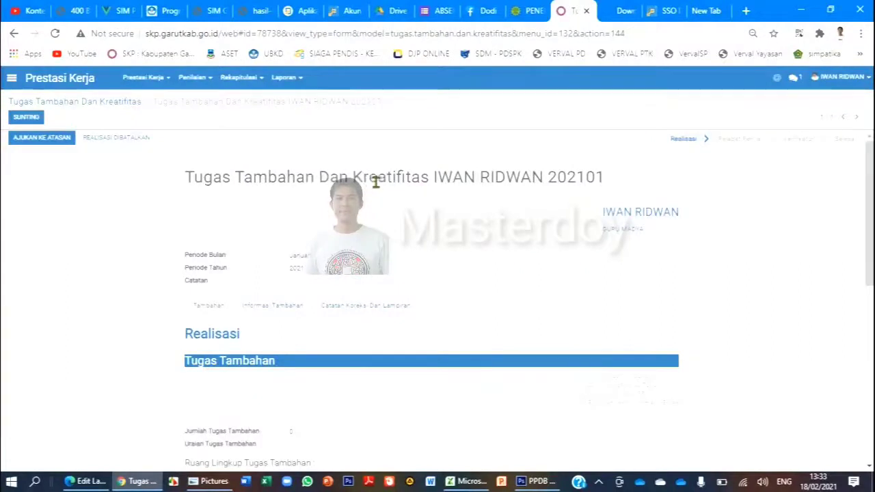
{"action": "scroll", "coordinate": [394, 199], "scroll_direction": "down", "scroll_amount": 1}
{"action": "scroll", "coordinate": [394, 199], "scroll_direction": "up", "scroll_amount": 1}
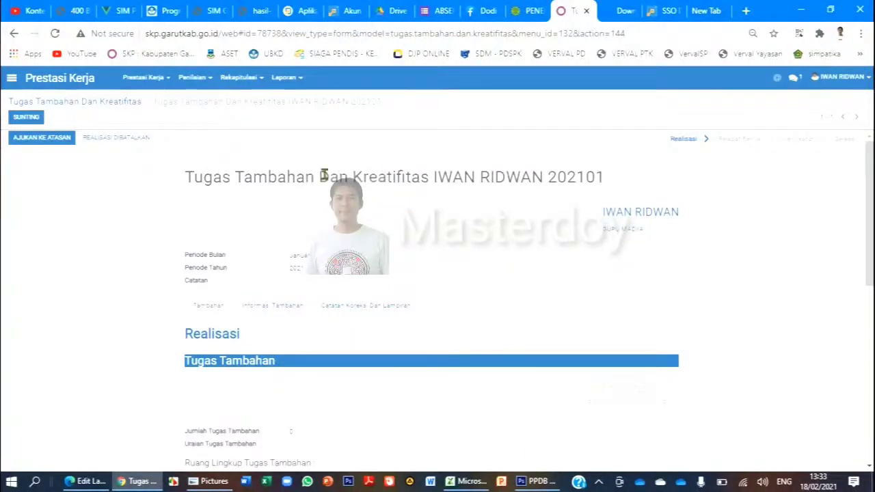
Start editing the January record and set Jumlah Tugas Tambahan to 1.
{"action": "left_click", "coordinate": [27, 118]}
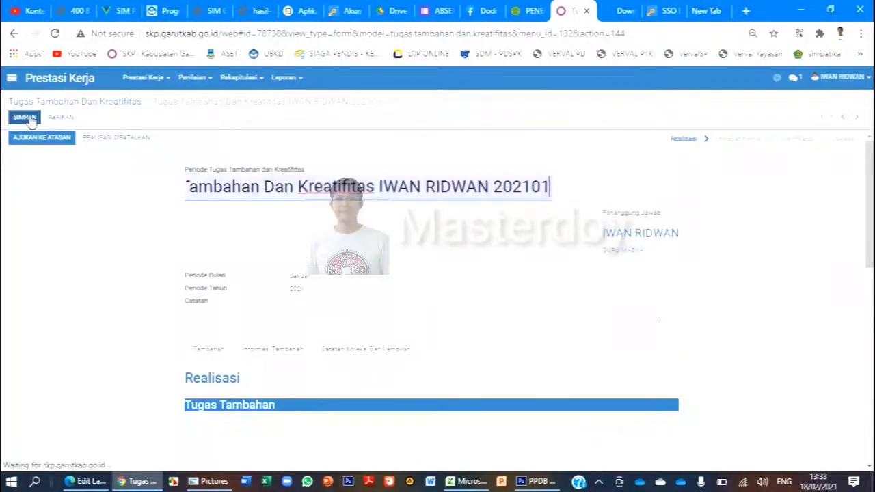
{"action": "scroll", "coordinate": [612, 239], "scroll_direction": "down", "scroll_amount": 1}
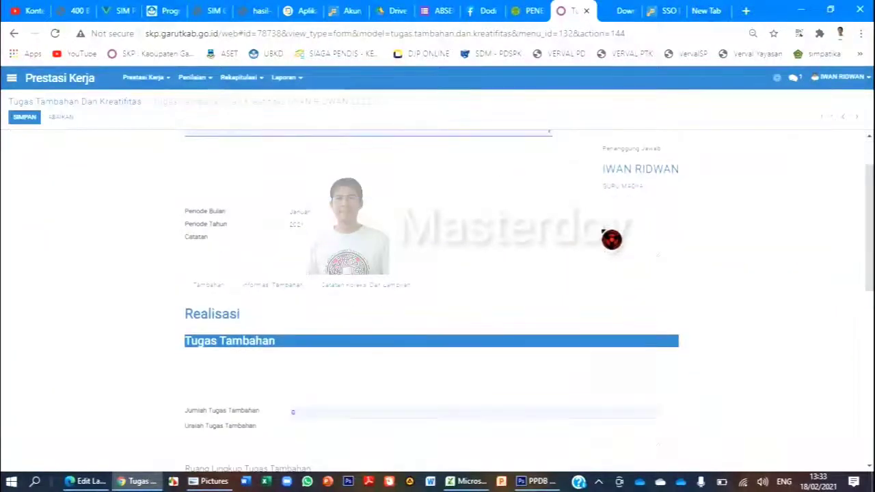
{"action": "scroll", "coordinate": [612, 238], "scroll_direction": "down", "scroll_amount": 1}
{"action": "scroll", "coordinate": [612, 239], "scroll_direction": "up", "scroll_amount": 1}
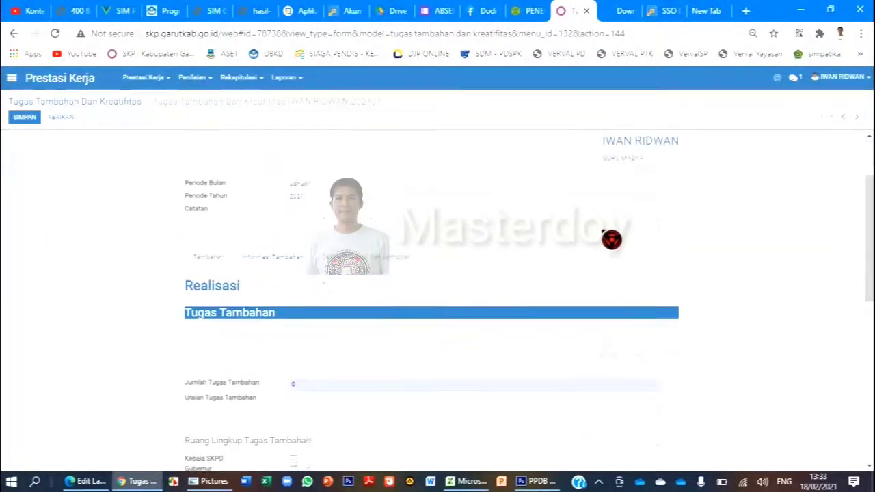
{"action": "scroll", "coordinate": [320, 341], "scroll_direction": "down", "scroll_amount": 1}
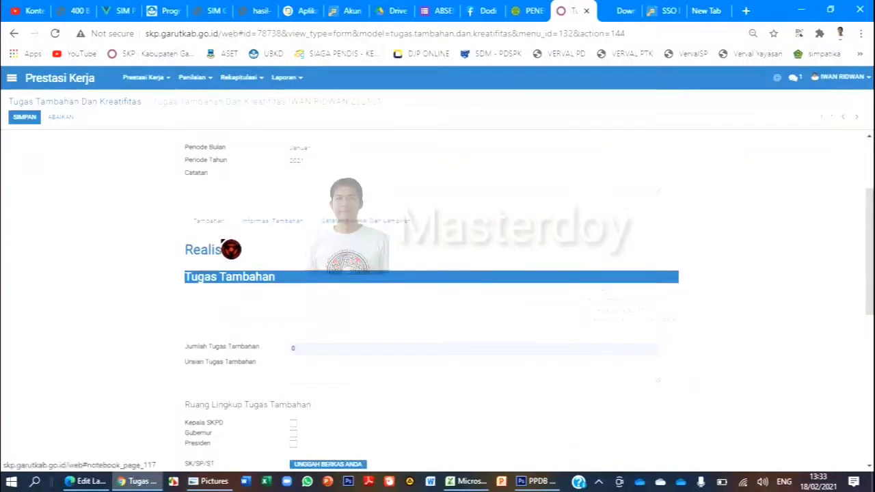
{"action": "scroll", "coordinate": [253, 280], "scroll_direction": "down", "scroll_amount": 1}
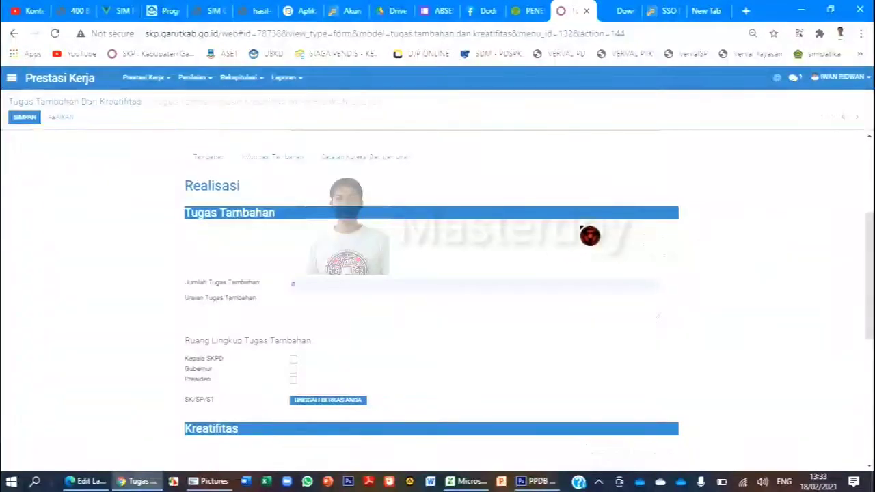
{"action": "left_click_drag", "start_coordinate": [586, 227], "coordinate": [652, 249]}
{"action": "left_click", "coordinate": [614, 239]}
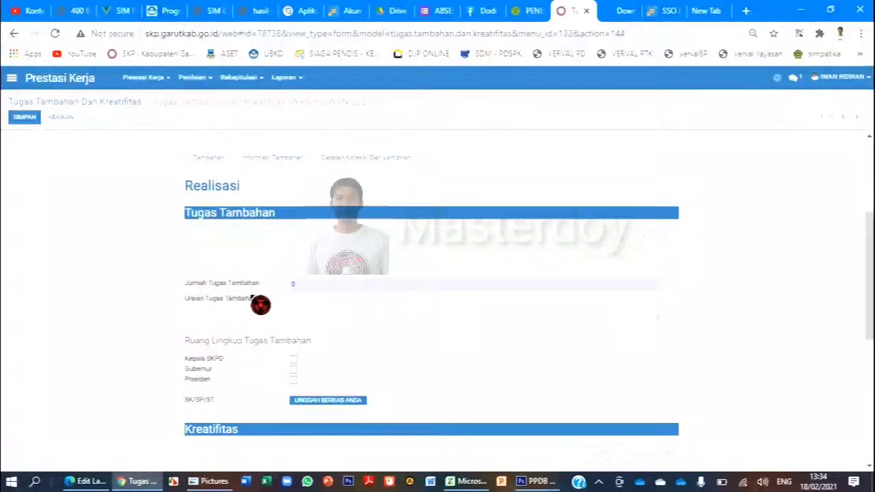
{"action": "left_click", "coordinate": [322, 284]}
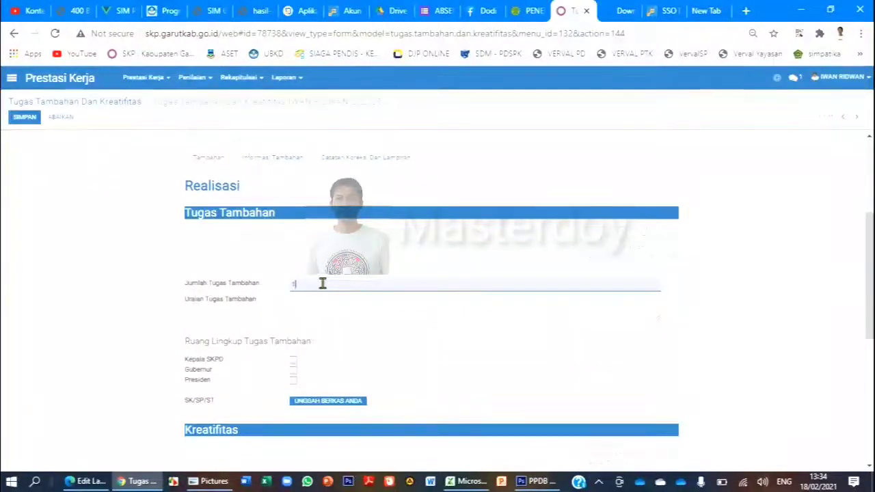
Fill in Uraian Tugas Tambahan with "Sekretaris MKKS".
{"action": "scroll", "coordinate": [322, 285], "scroll_direction": "down", "scroll_amount": 1}
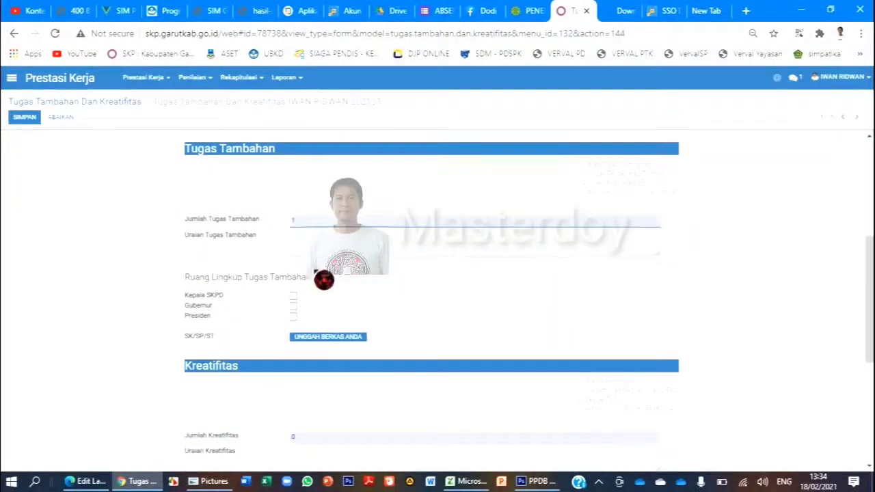
{"action": "left_click", "coordinate": [306, 241]}
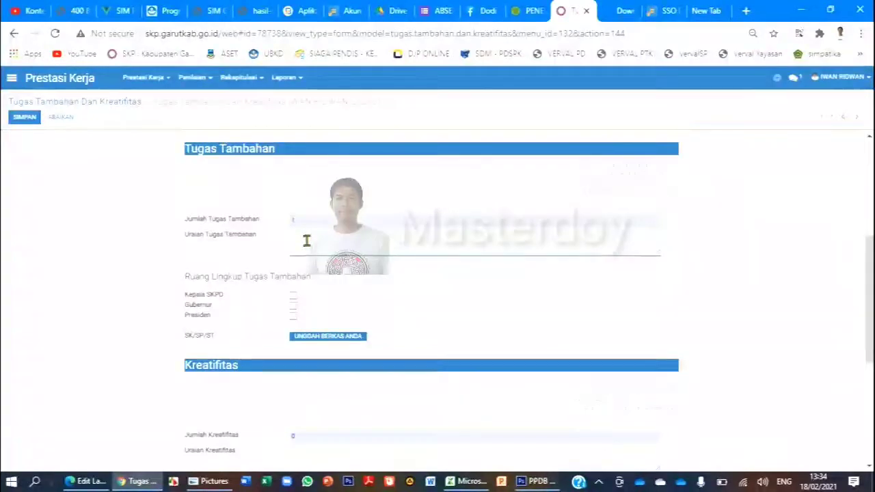
{"action": "type", "text": "Sekretaris"}
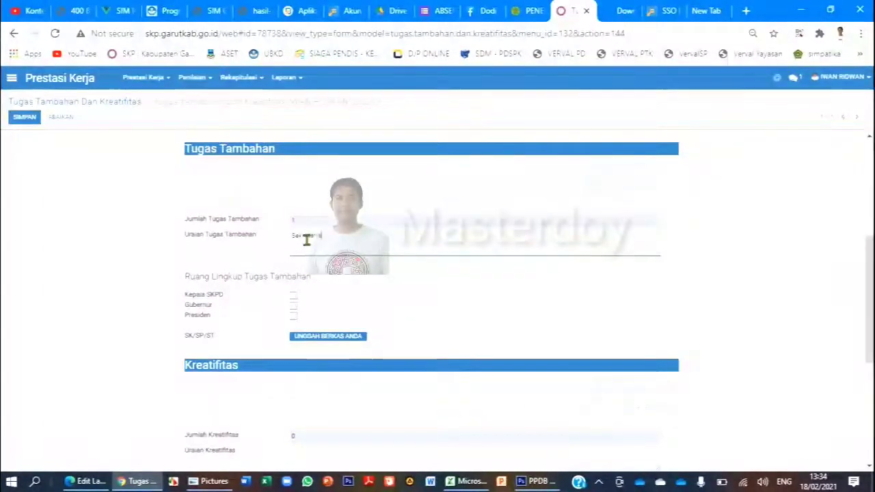
{"action": "type", "text": " MK"}
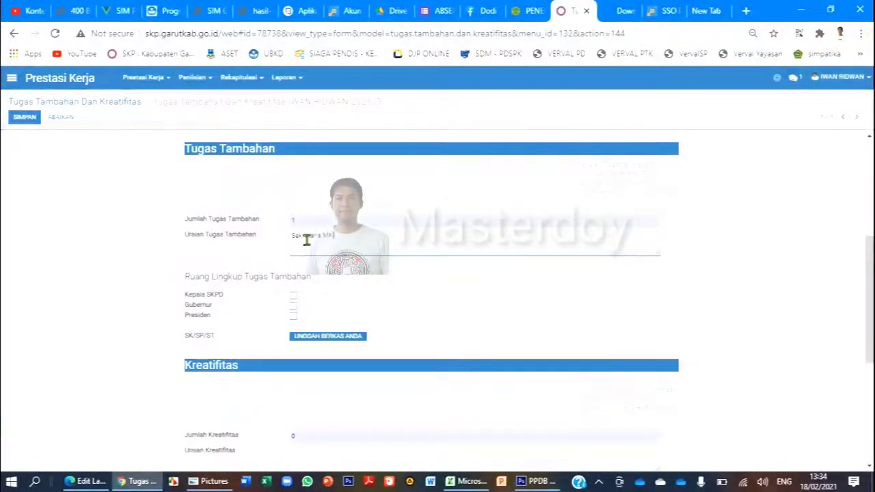
{"action": "type", "text": "KS"}
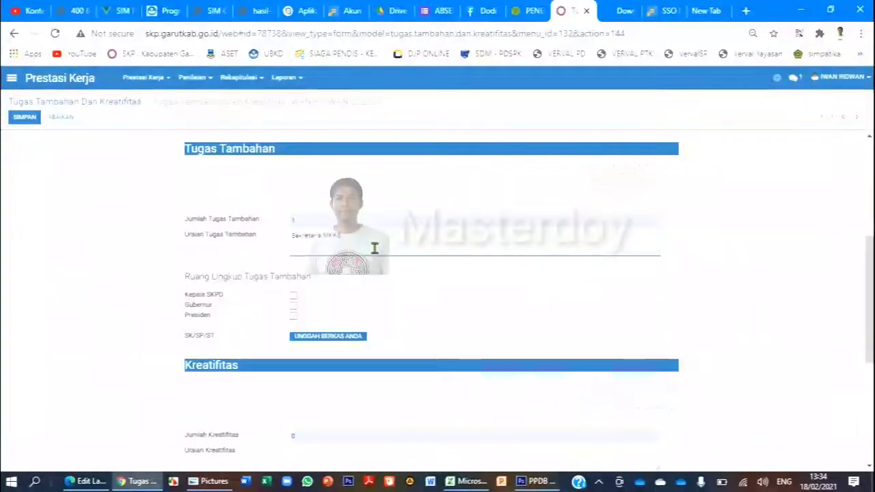
{"action": "left_click", "coordinate": [396, 265]}
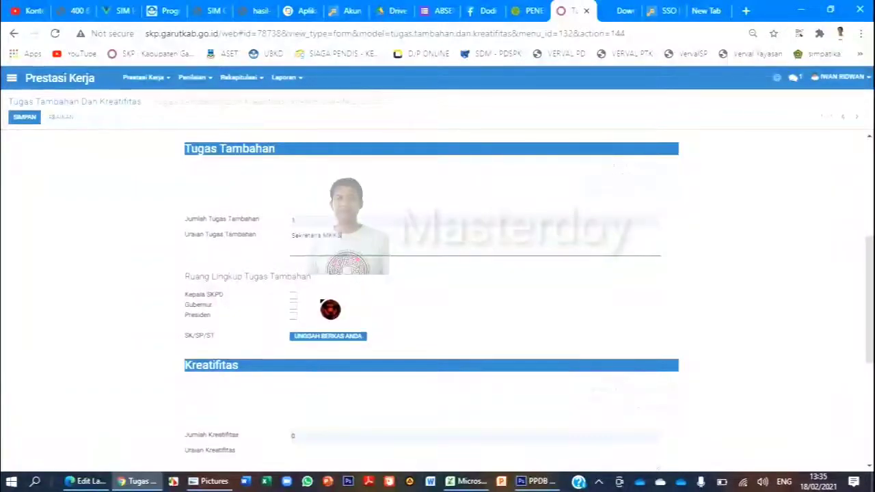
{"action": "scroll", "coordinate": [375, 286], "scroll_direction": "up", "scroll_amount": 2, "text": "ctrl"}
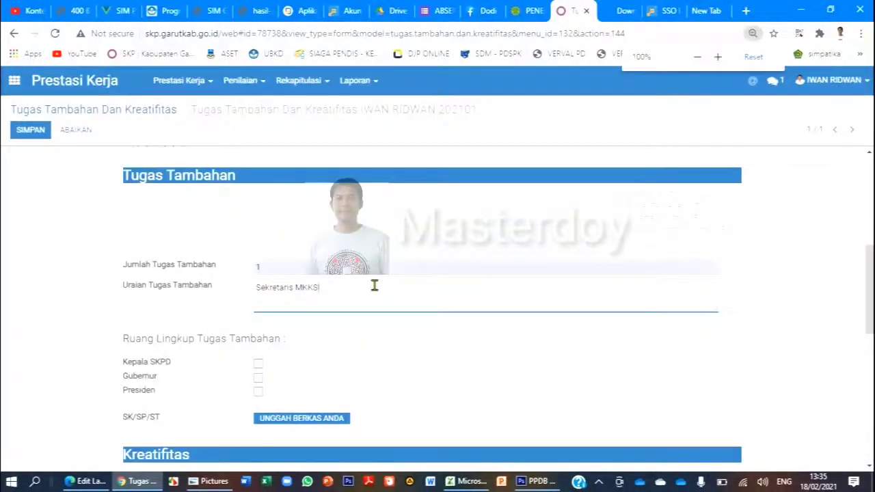
{"action": "scroll", "coordinate": [400, 273], "scroll_direction": "down", "scroll_amount": 2}
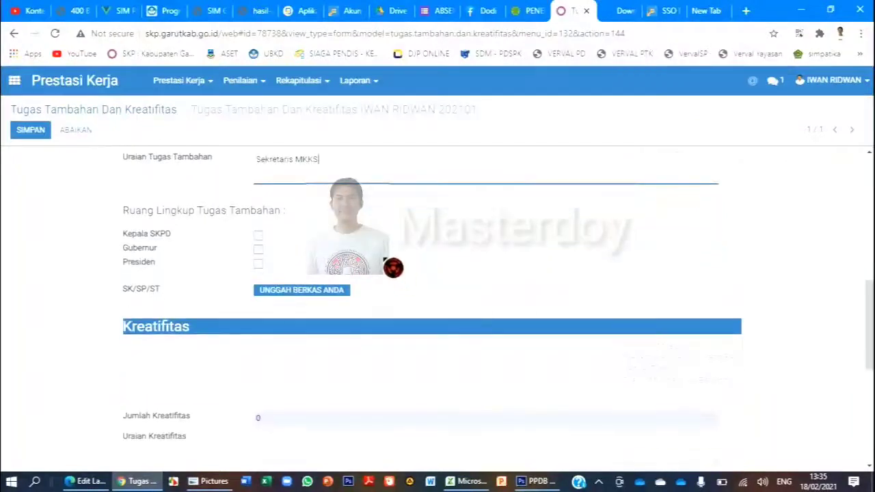
Tick Kepala SKPD as the scope of the additional duty and open the file upload for SK/SP/ST.
{"action": "scroll", "coordinate": [390, 267], "scroll_direction": "up", "scroll_amount": 1}
{"action": "scroll", "coordinate": [363, 245], "scroll_direction": "up", "scroll_amount": 1}
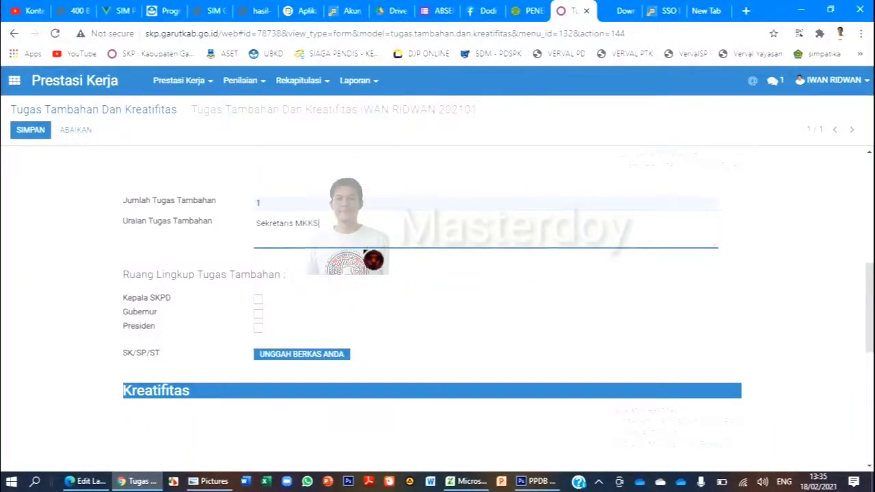
{"action": "left_click", "coordinate": [259, 301]}
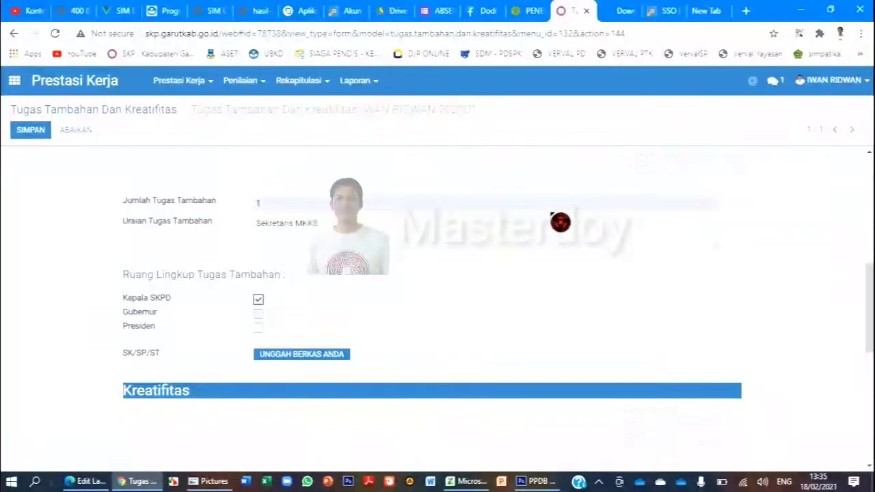
{"action": "scroll", "coordinate": [560, 221], "scroll_direction": "down", "scroll_amount": 1}
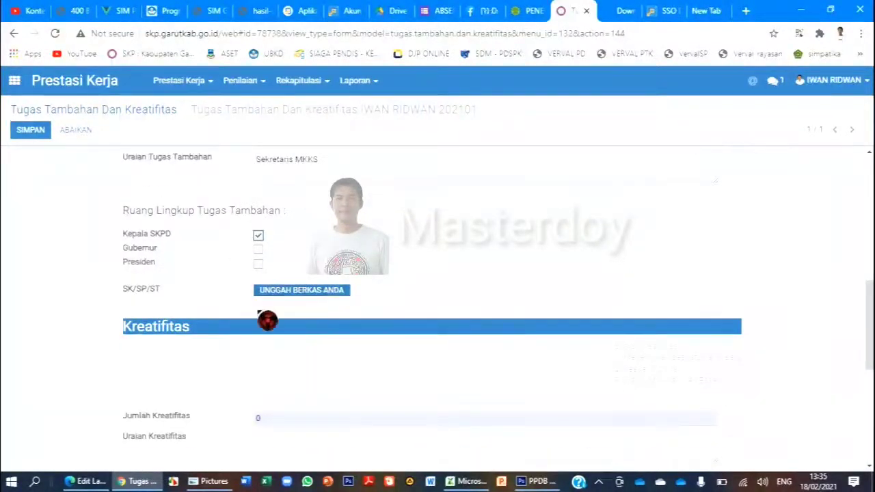
{"action": "left_click", "coordinate": [327, 299]}
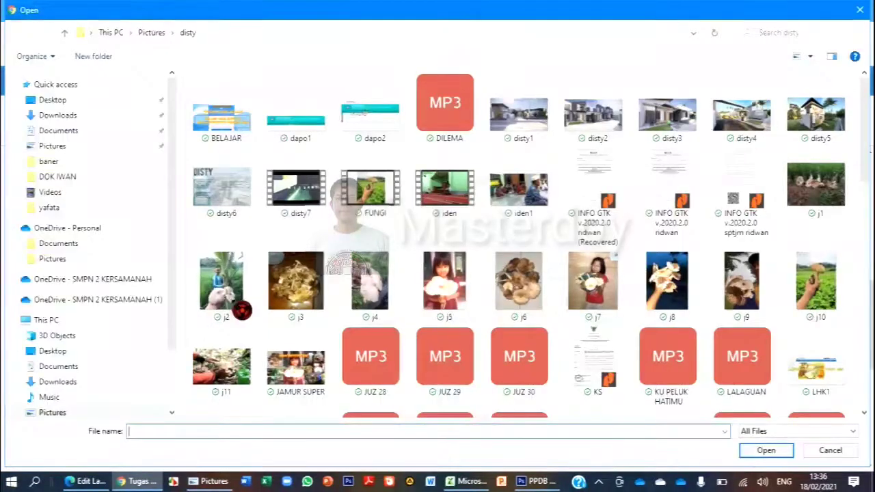
Try picking the SK KS_3 file from the personal documents folder under 8. DATA KEPALA for SK/SP/ST.
{"action": "left_click", "coordinate": [90, 179]}
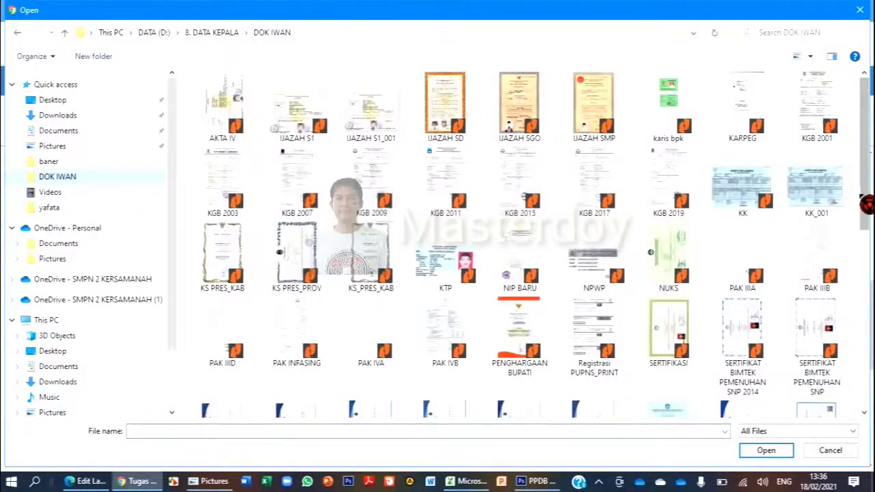
{"action": "left_click_drag", "start_coordinate": [866, 203], "coordinate": [866, 367]}
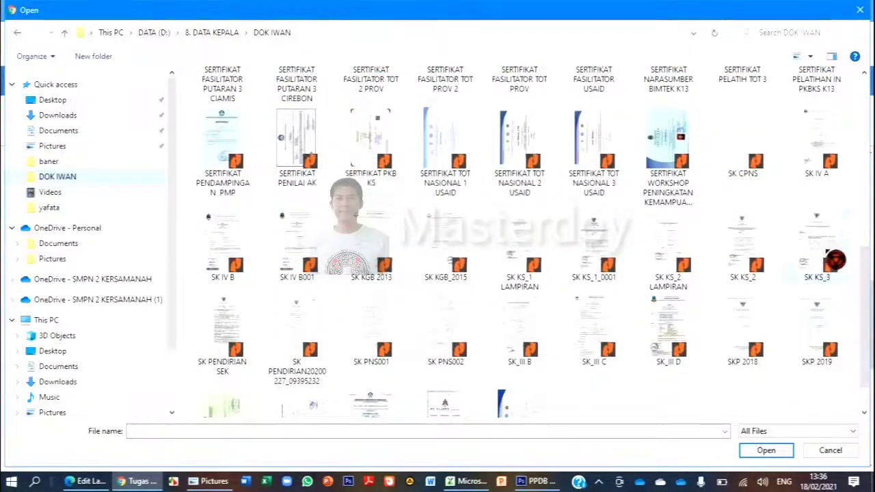
{"action": "left_click", "coordinate": [835, 260]}
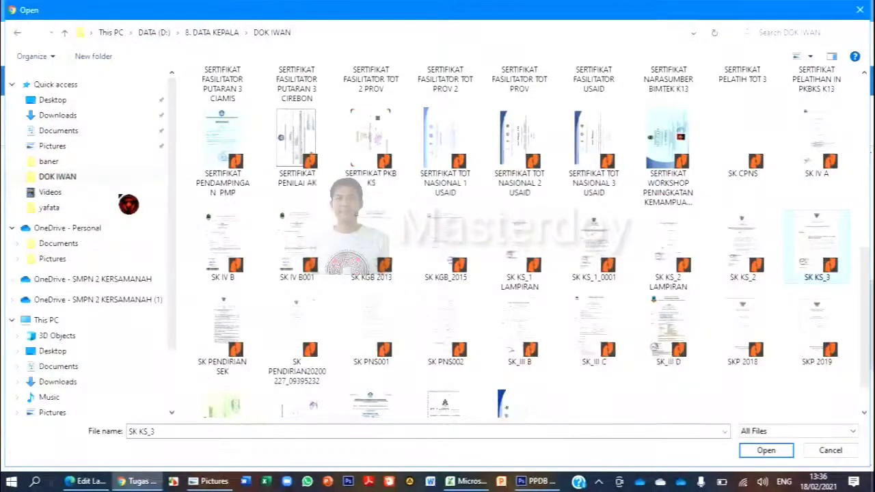
{"action": "scroll", "coordinate": [128, 216], "scroll_direction": "down", "scroll_amount": 1}
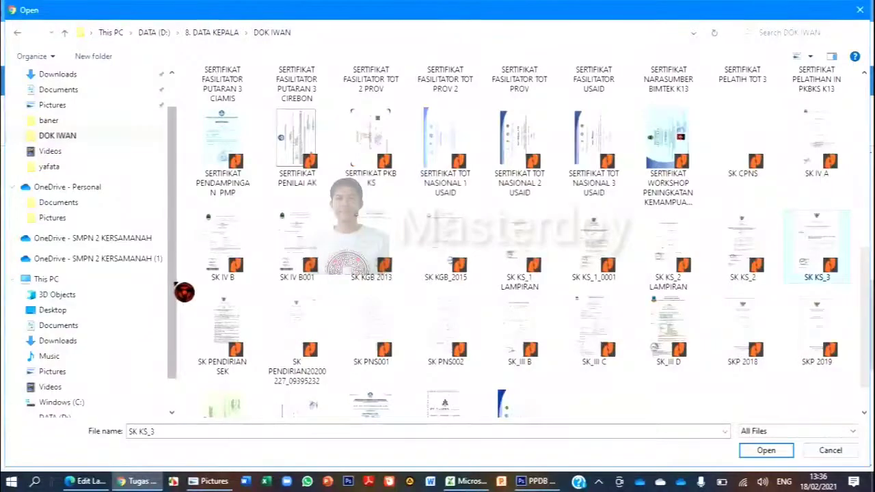
{"action": "left_click_drag", "start_coordinate": [172, 283], "coordinate": [162, 317]}
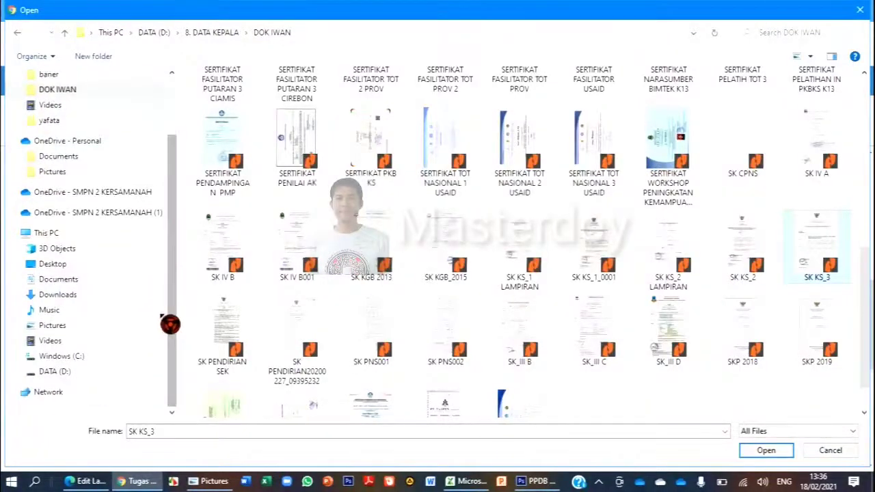
Upload the KS file from the disty folder in Pictures as the SK/SP/ST document.
{"action": "left_click", "coordinate": [105, 331]}
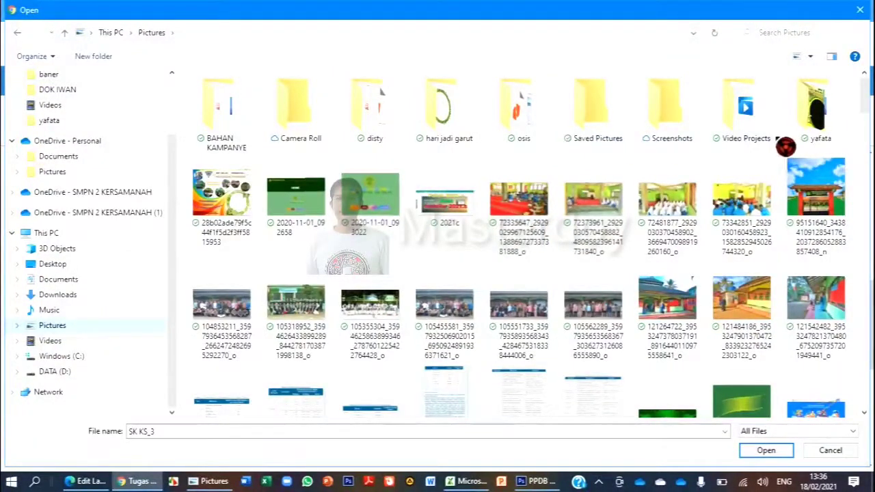
{"action": "double_click", "coordinate": [375, 140]}
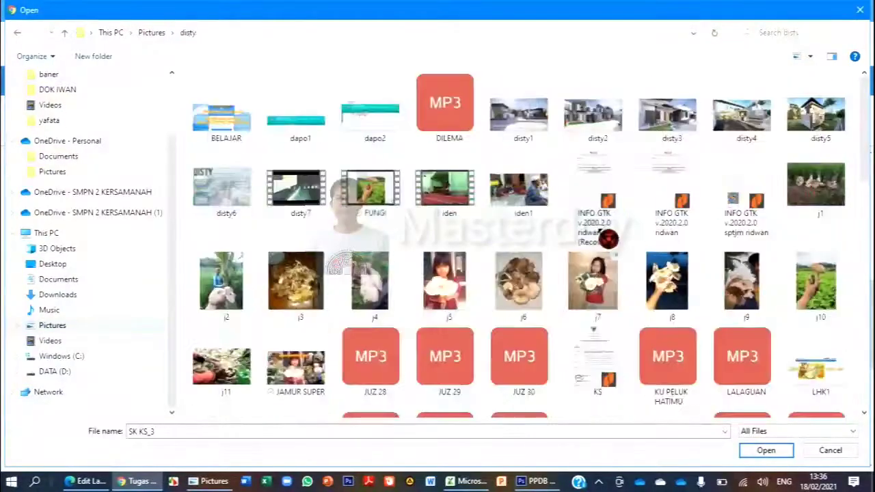
{"action": "scroll", "coordinate": [791, 257], "scroll_direction": "down", "scroll_amount": 5}
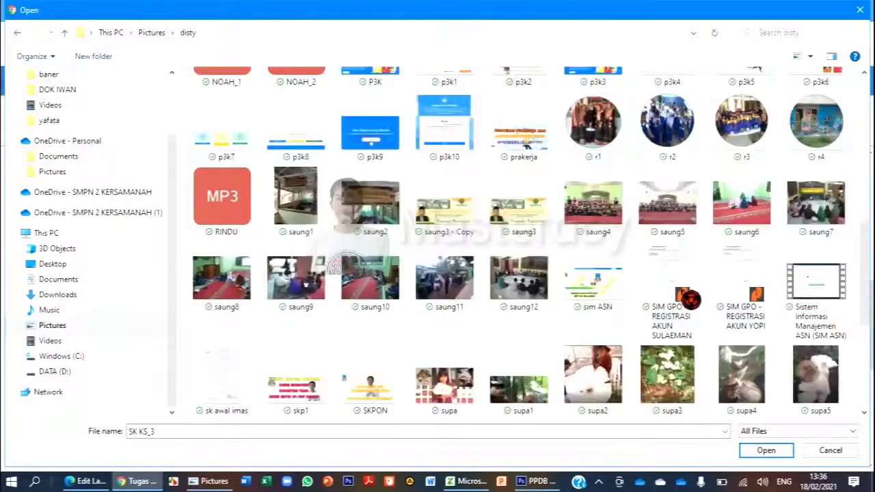
{"action": "left_click", "coordinate": [636, 278]}
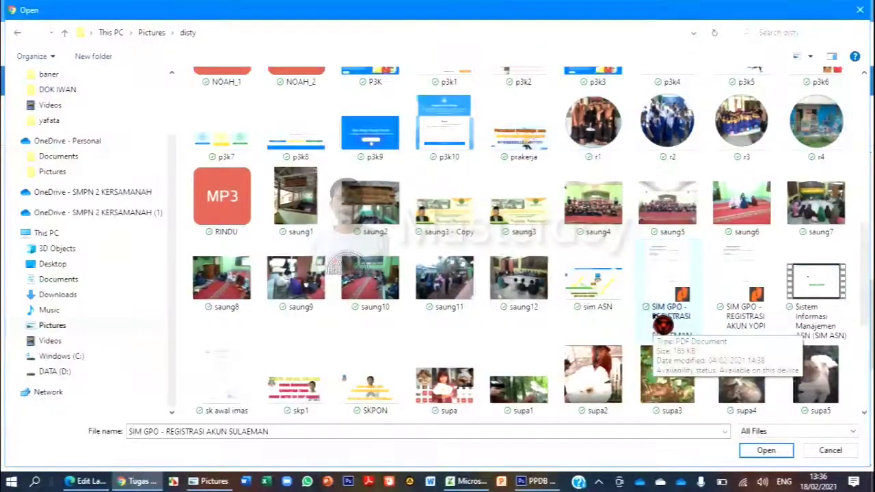
{"action": "left_click", "coordinate": [548, 292]}
{"action": "type", "text": "ks"}
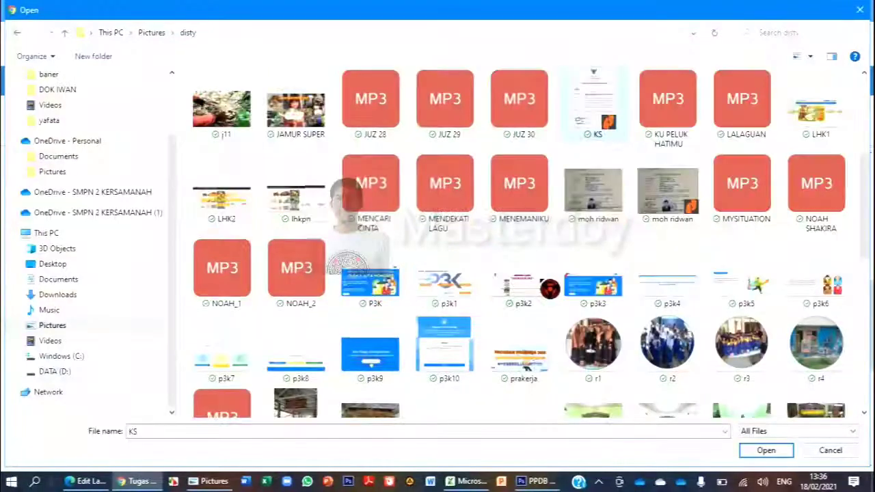
{"action": "scroll", "coordinate": [669, 294], "scroll_direction": "down", "scroll_amount": 3}
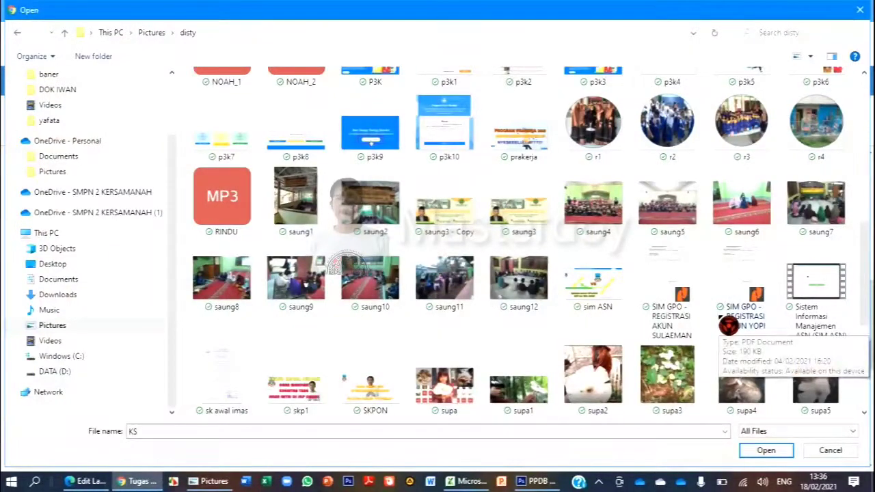
{"action": "scroll", "coordinate": [729, 326], "scroll_direction": "up", "scroll_amount": 3}
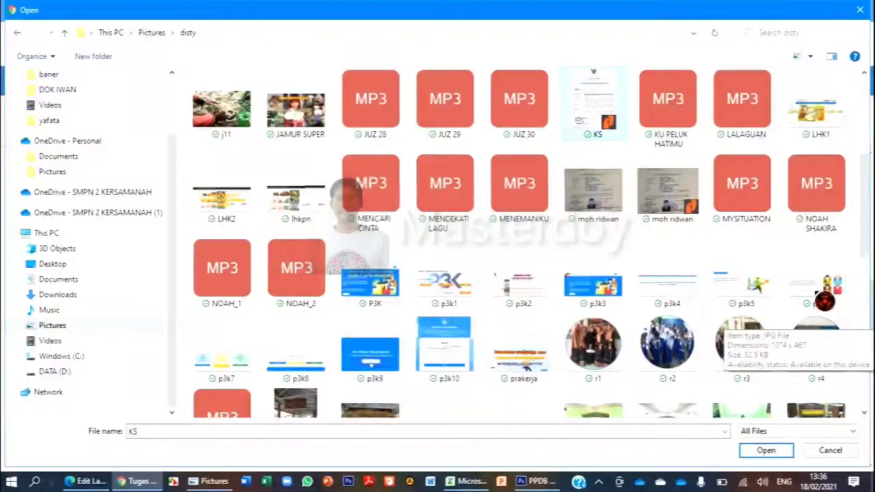
{"action": "scroll", "coordinate": [764, 241], "scroll_direction": "up", "scroll_amount": 3}
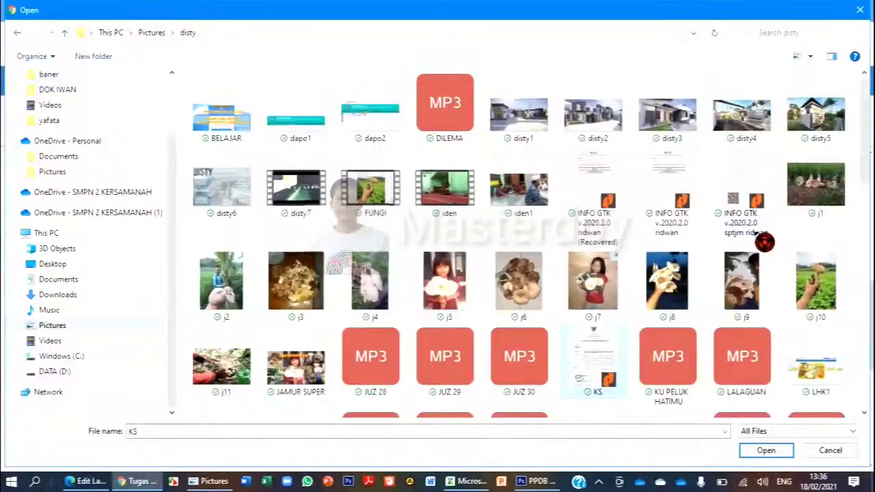
{"action": "left_click", "coordinate": [622, 189]}
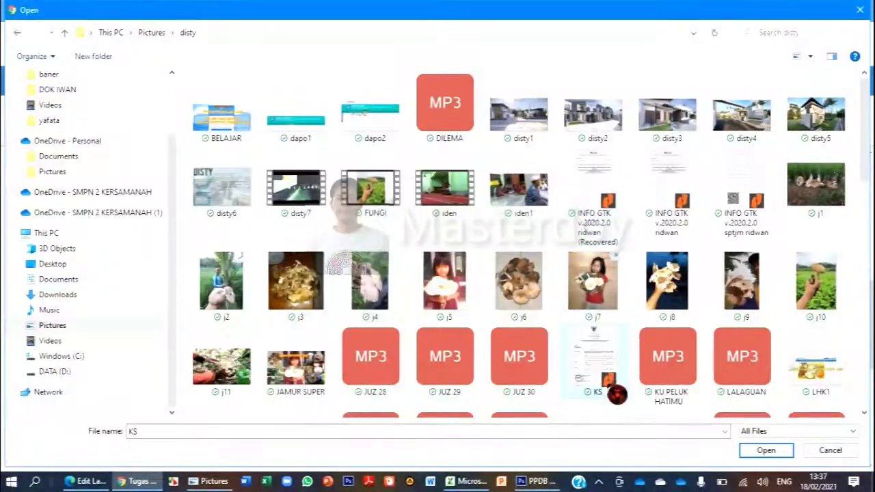
{"action": "left_click", "coordinate": [755, 453]}
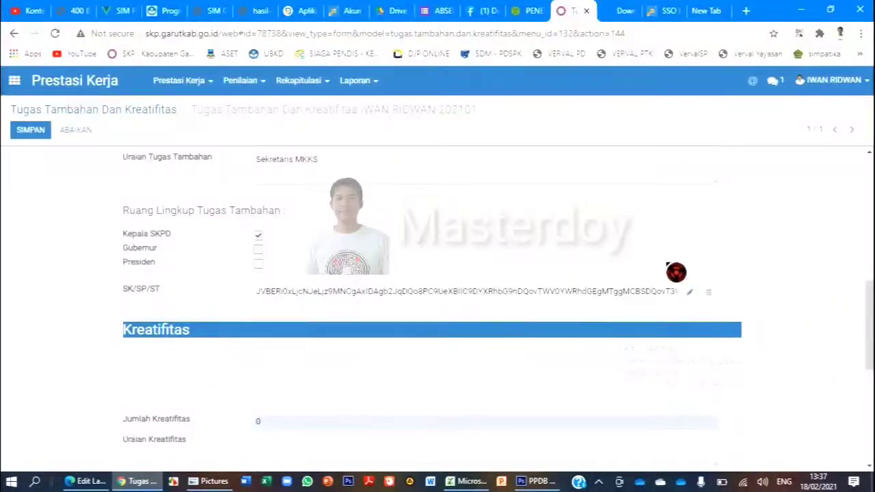
Examine the Kreatifitas section, including its requirements, its scope options and the Bukti Pengakuan upload.
{"action": "scroll", "coordinate": [679, 258], "scroll_direction": "down", "scroll_amount": 2}
{"action": "scroll", "coordinate": [680, 258], "scroll_direction": "up", "scroll_amount": 3}
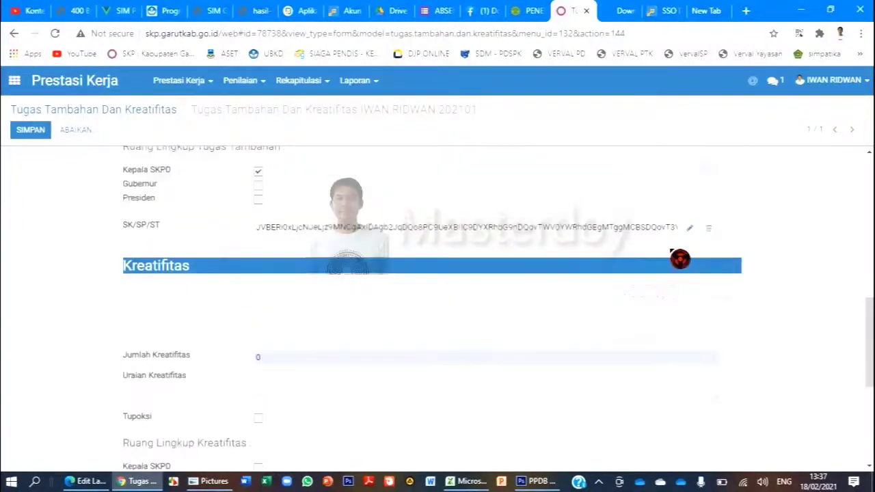
{"action": "scroll", "coordinate": [680, 259], "scroll_direction": "down", "scroll_amount": 3}
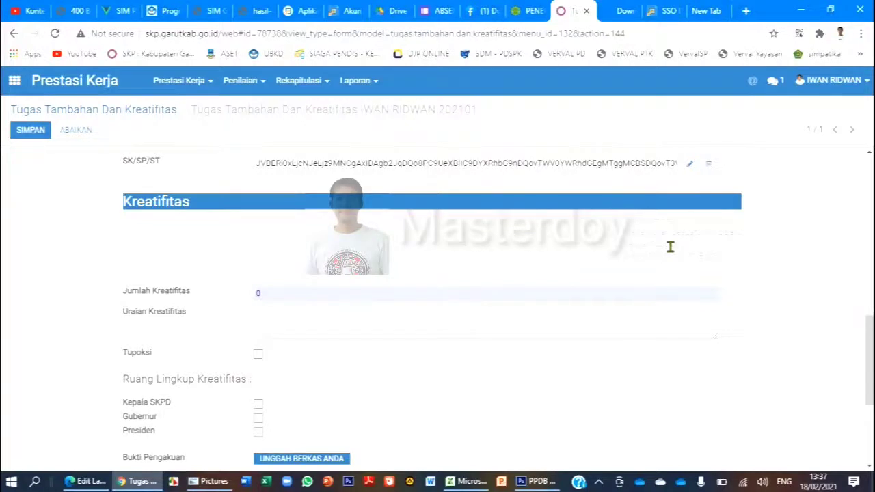
{"action": "scroll", "coordinate": [671, 247], "scroll_direction": "up", "scroll_amount": 2}
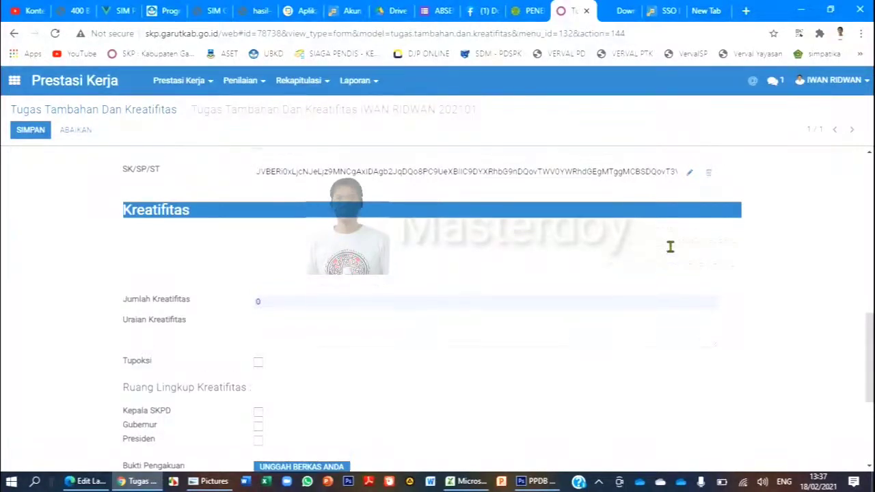
{"action": "scroll", "coordinate": [681, 257], "scroll_direction": "down", "scroll_amount": 1}
{"action": "scroll", "coordinate": [681, 257], "scroll_direction": "down", "scroll_amount": 1}
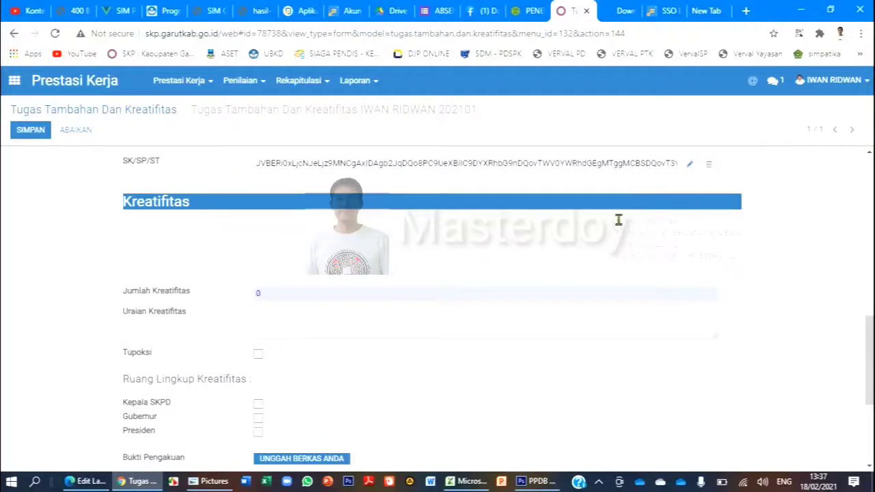
{"action": "left_click_drag", "start_coordinate": [618, 220], "coordinate": [714, 254]}
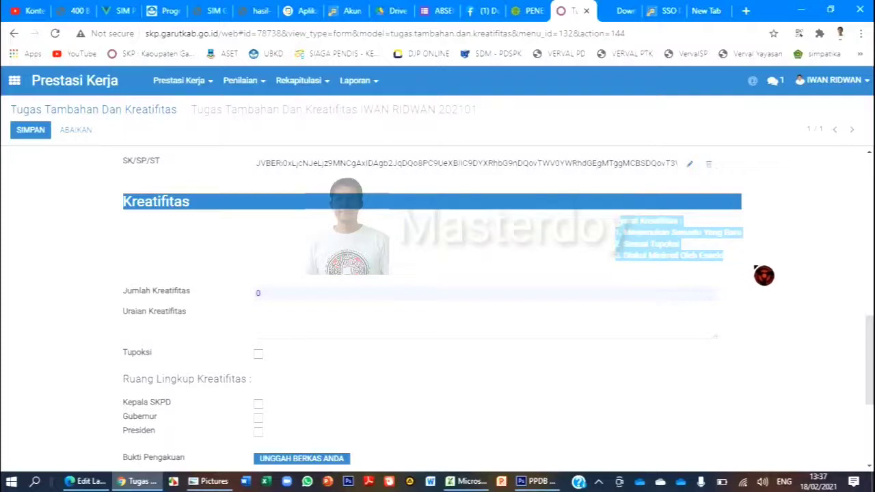
{"action": "left_click", "coordinate": [682, 232]}
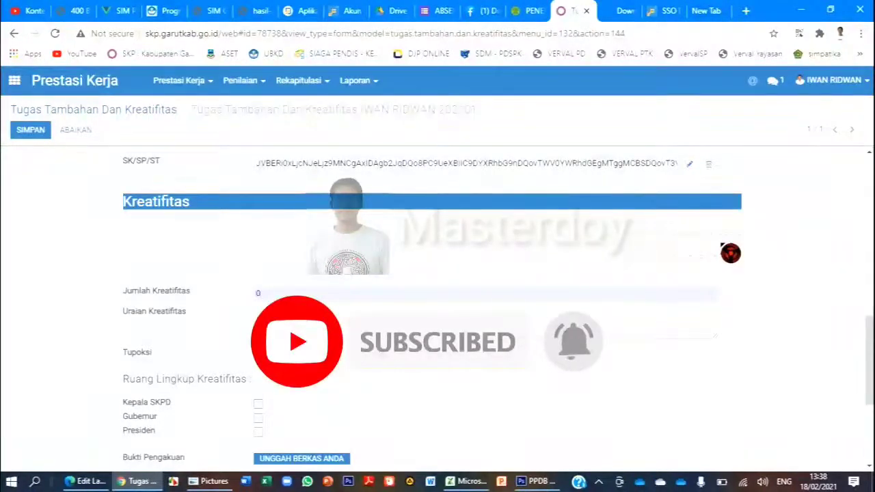
{"action": "scroll", "coordinate": [579, 341], "scroll_direction": "down", "scroll_amount": 1}
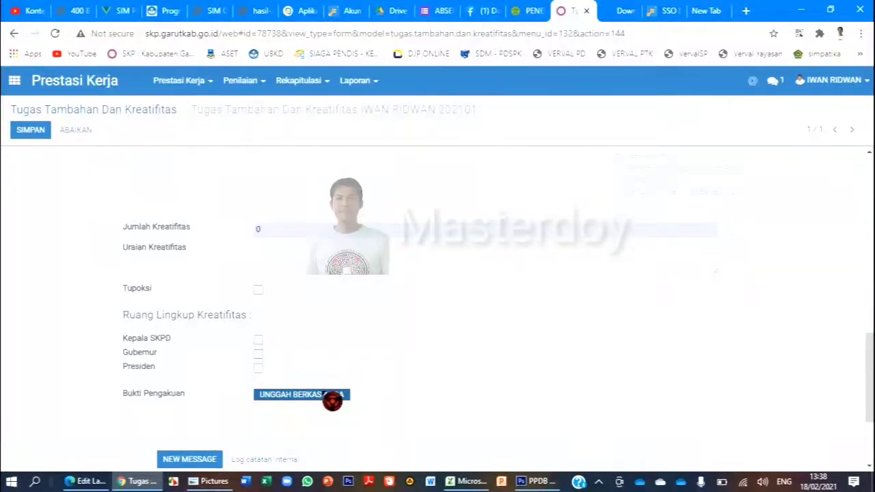
{"action": "scroll", "coordinate": [332, 402], "scroll_direction": "down", "scroll_amount": 2}
Review the record's Informasi Tambahan and Catatan Koreksi Dan Lampiran sections, and return to Tambahan.
{"action": "scroll", "coordinate": [321, 383], "scroll_direction": "up", "scroll_amount": 6}
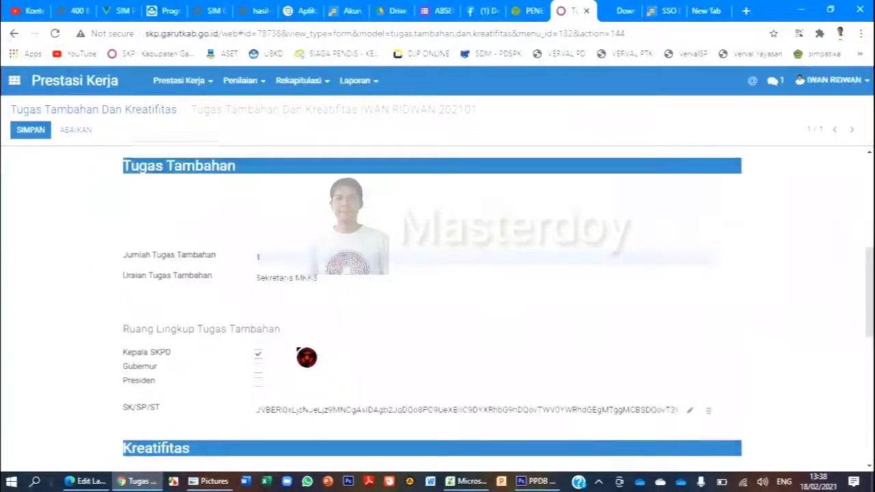
{"action": "scroll", "coordinate": [306, 357], "scroll_direction": "up", "scroll_amount": 2}
{"action": "left_click", "coordinate": [250, 225]}
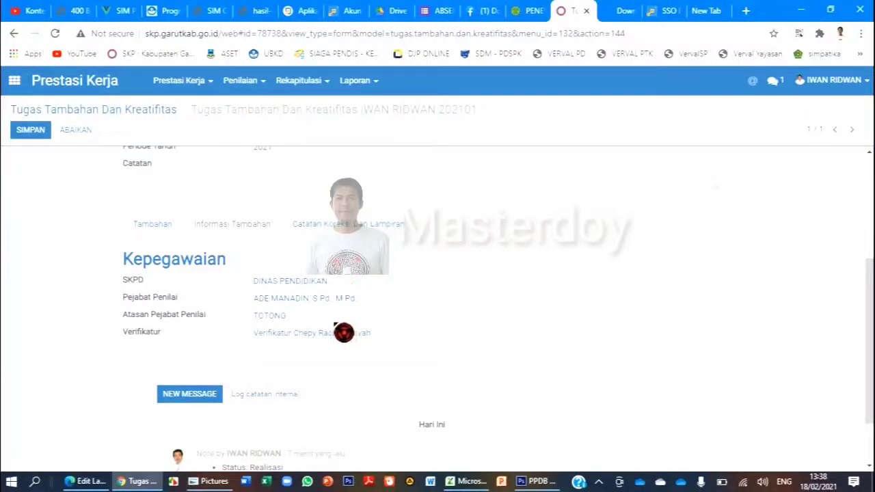
{"action": "left_click", "coordinate": [352, 233]}
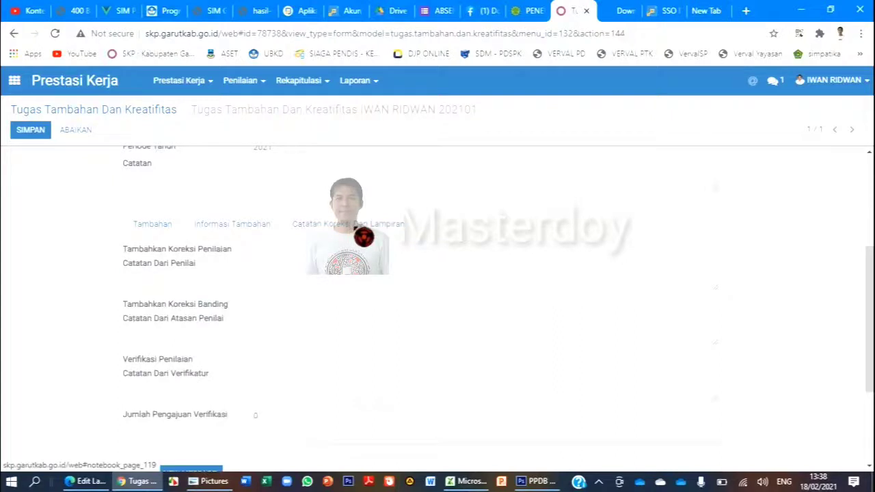
{"action": "scroll", "coordinate": [477, 273], "scroll_direction": "down", "scroll_amount": 2}
{"action": "scroll", "coordinate": [477, 273], "scroll_direction": "up", "scroll_amount": 4}
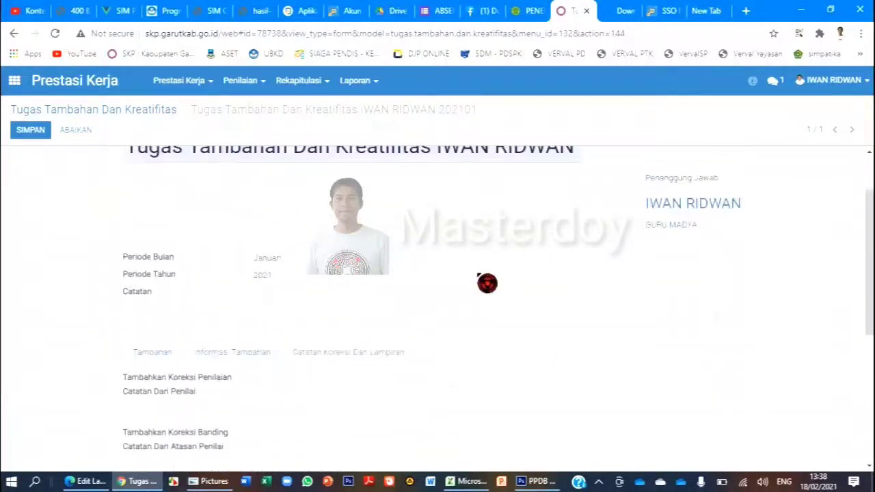
{"action": "scroll", "coordinate": [487, 282], "scroll_direction": "up", "scroll_amount": 1}
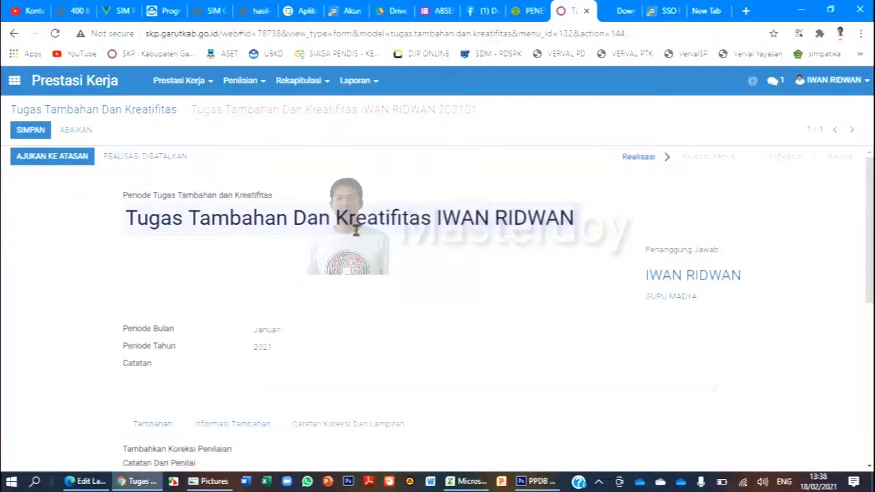
{"action": "scroll", "coordinate": [381, 229], "scroll_direction": "down", "scroll_amount": 3}
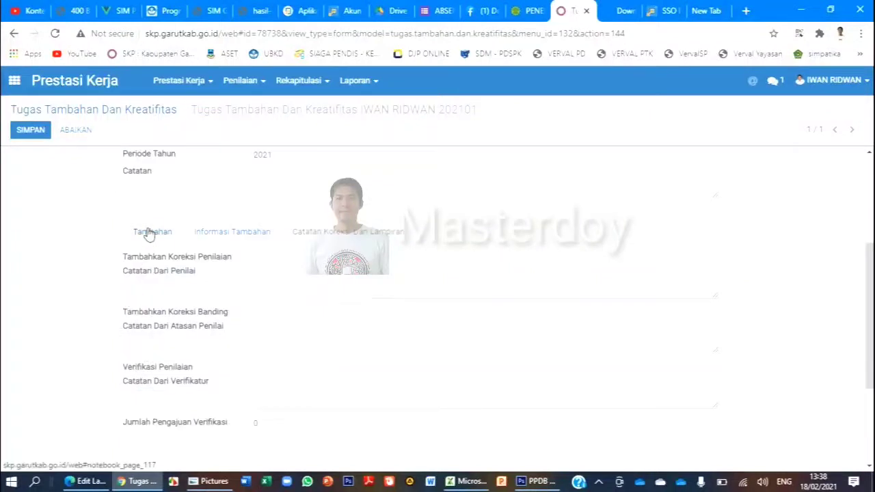
{"action": "left_click", "coordinate": [149, 232]}
Save the January Tugas Tambahan Dan Kreatifitas record and check the saved Tugas Tambahan entries.
{"action": "scroll", "coordinate": [270, 244], "scroll_direction": "up", "scroll_amount": 3}
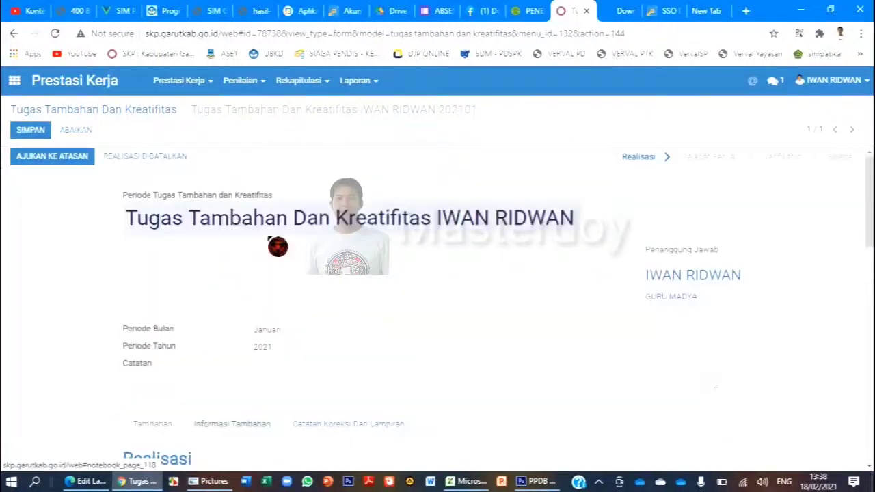
{"action": "left_click", "coordinate": [31, 129]}
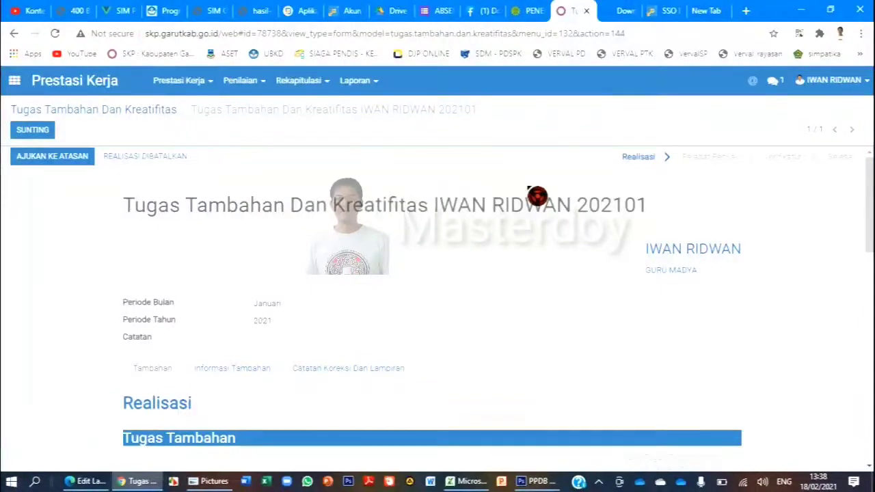
{"action": "scroll", "coordinate": [538, 196], "scroll_direction": "down", "scroll_amount": 5}
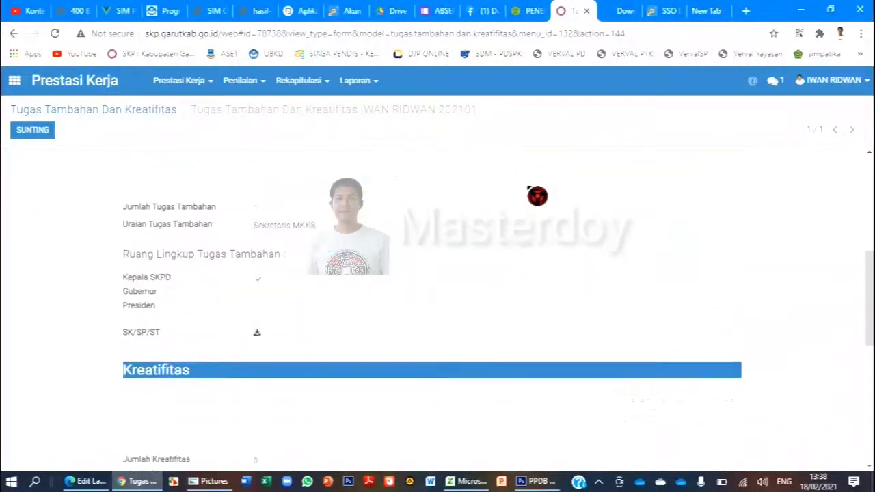
Review the saved January Tugas Tambahan Dan Kreatifitas record and log out of the current employee's account.
{"action": "scroll", "coordinate": [535, 195], "scroll_direction": "down", "scroll_amount": 1}
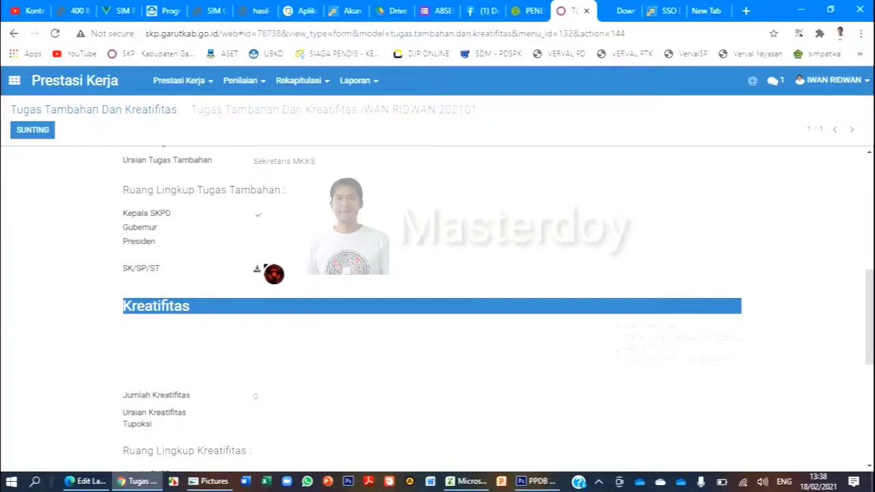
{"action": "scroll", "coordinate": [259, 288], "scroll_direction": "up", "scroll_amount": 1}
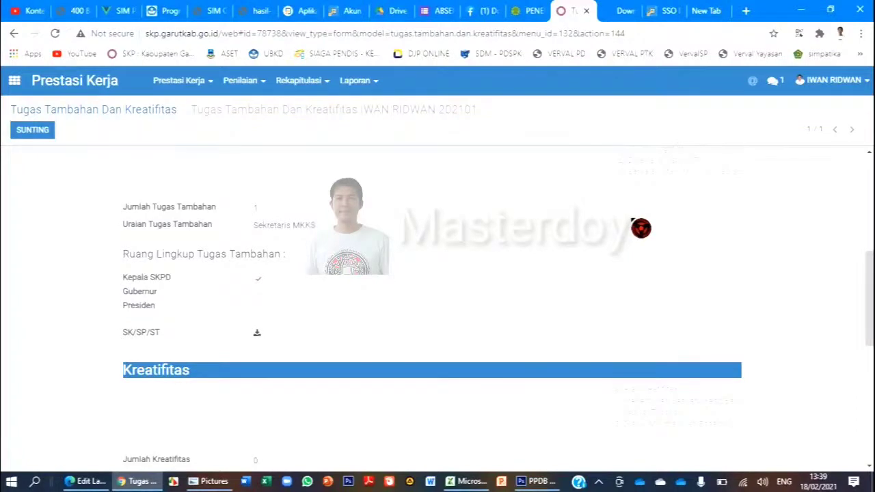
{"action": "scroll", "coordinate": [641, 228], "scroll_direction": "up", "scroll_amount": 5}
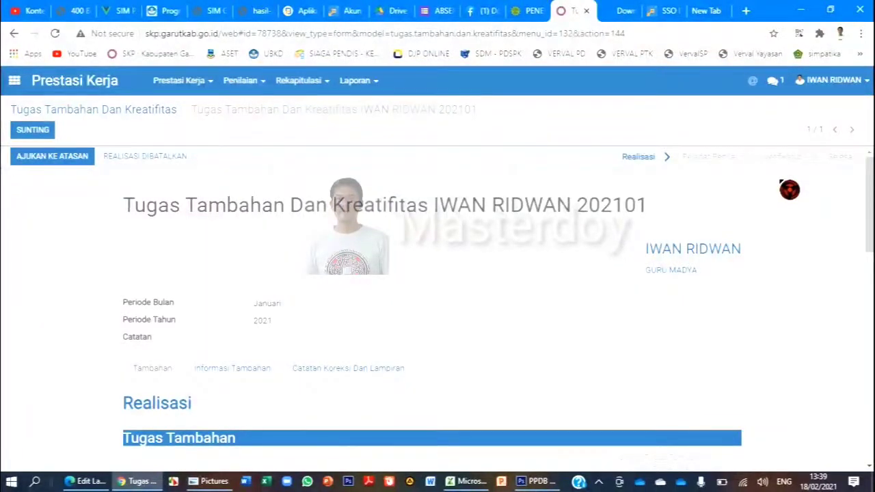
{"action": "left_click", "coordinate": [835, 80]}
{"action": "left_click", "coordinate": [786, 188]}
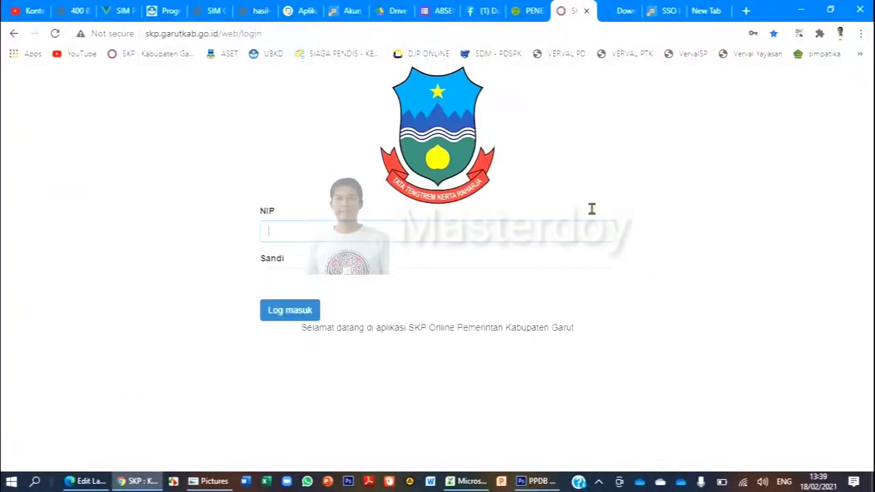
Log in to the second employee's account with the saved NIP and Sandi (password).
{"action": "left_click", "coordinate": [494, 238]}
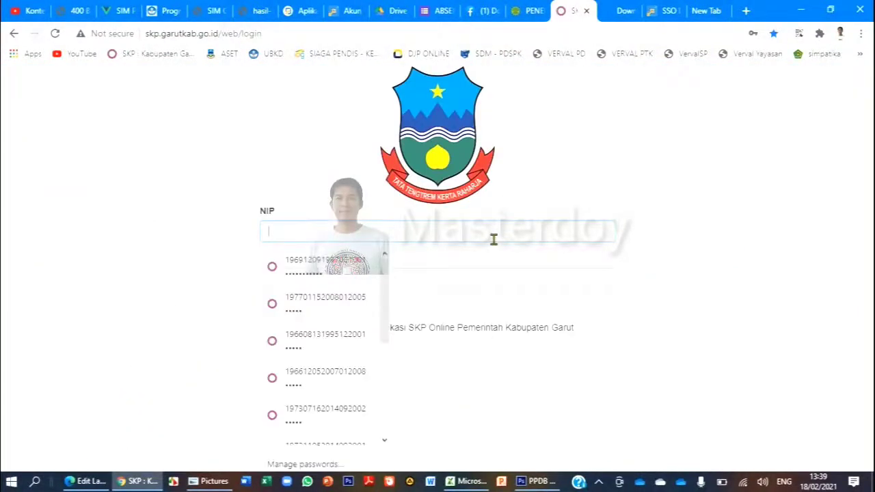
{"action": "left_click", "coordinate": [385, 307]}
{"action": "left_click", "coordinate": [312, 310]}
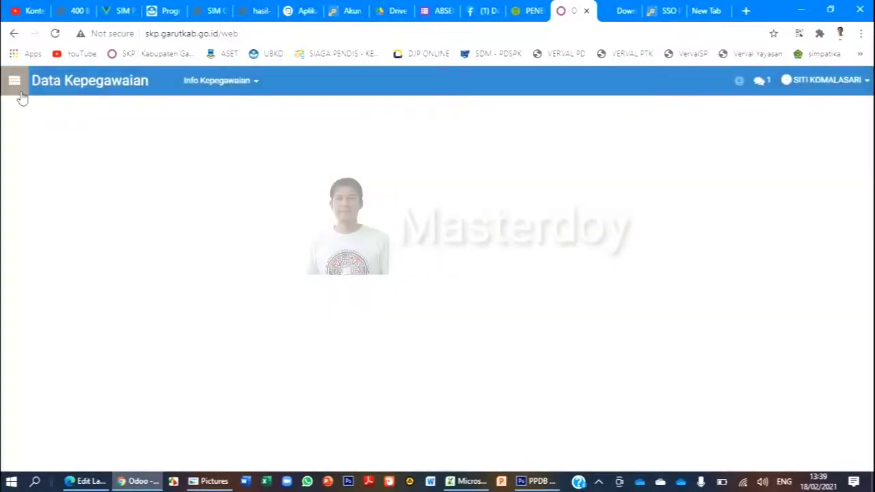
Open the employee's Data Kepegawaian profile and view its Prestasi Kerja section for the 2021 period.
{"action": "left_click", "coordinate": [14, 80]}
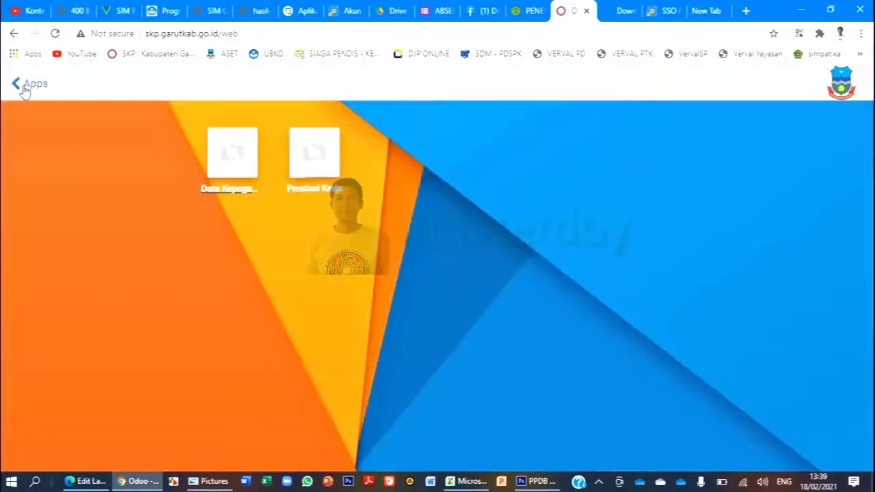
{"action": "left_click", "coordinate": [233, 164]}
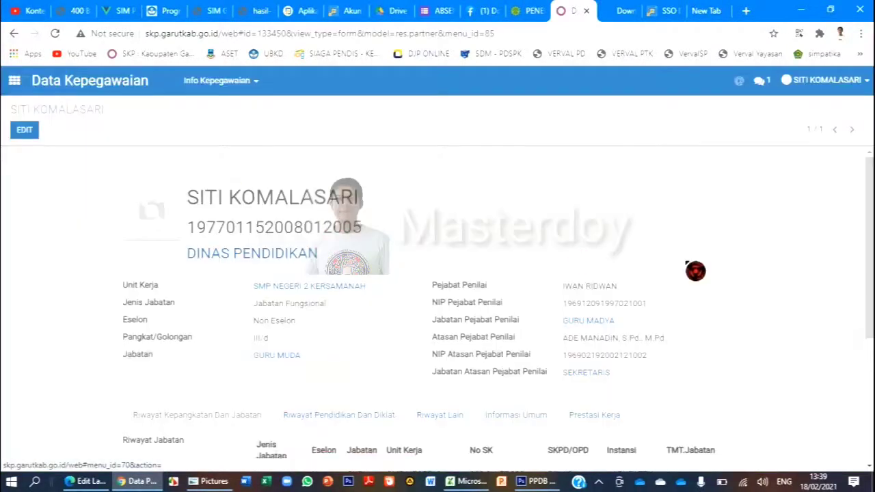
{"action": "scroll", "coordinate": [820, 208], "scroll_direction": "down", "scroll_amount": 3}
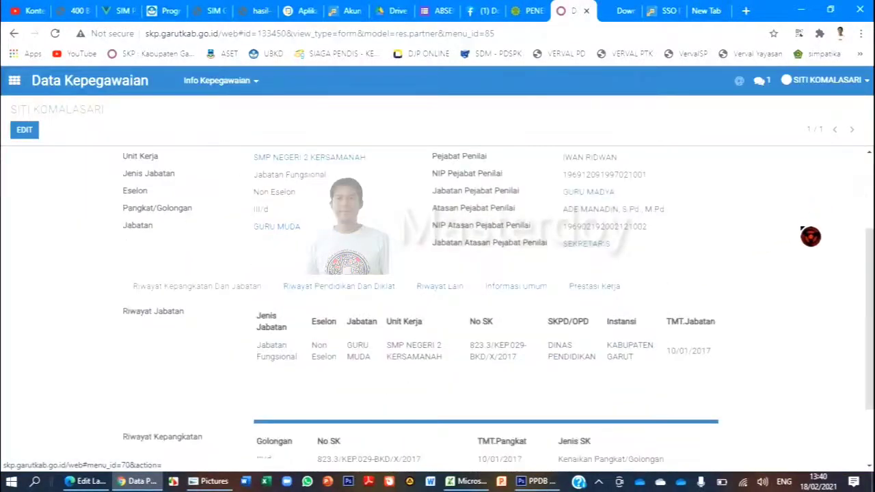
{"action": "left_click", "coordinate": [610, 289]}
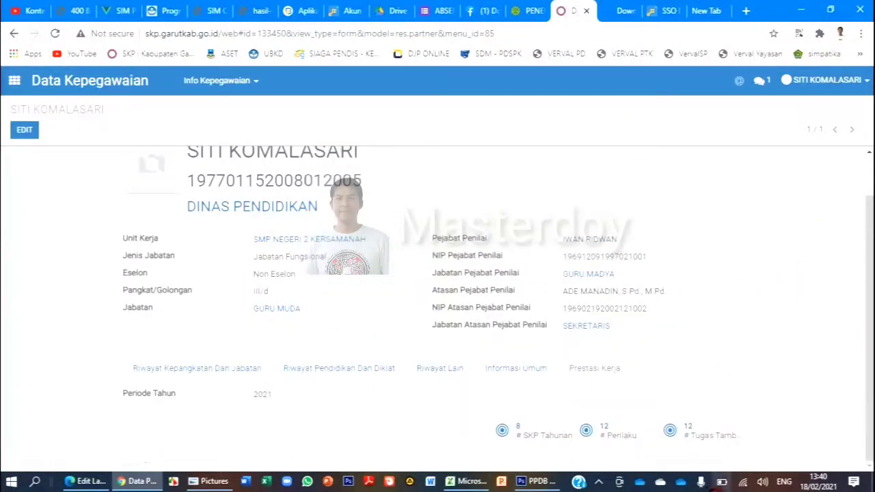
{"action": "scroll", "coordinate": [451, 362], "scroll_direction": "up", "scroll_amount": 1}
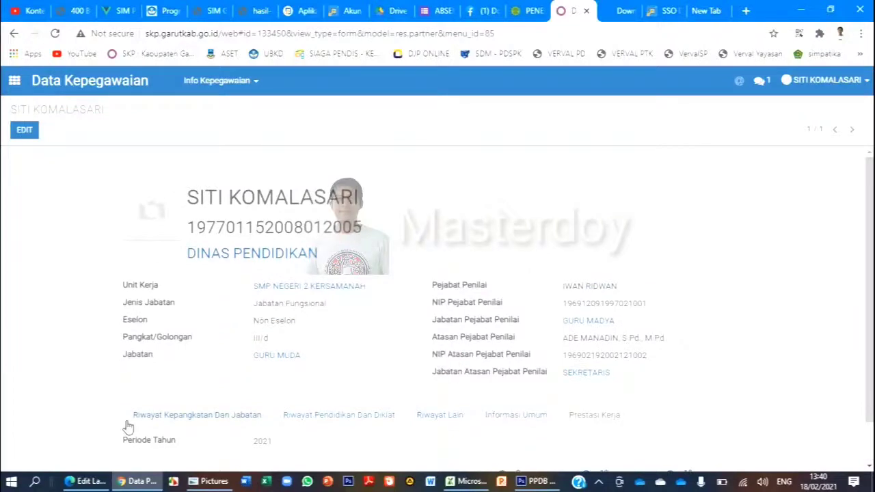
{"action": "scroll", "coordinate": [599, 416], "scroll_direction": "down", "scroll_amount": 1}
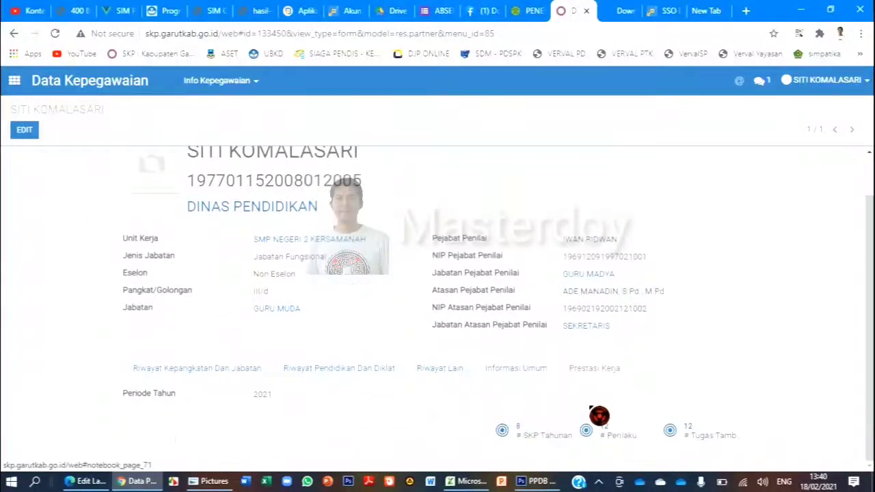
Reopen Data Kepegawaian, review the rank and position history, and examine the Tugas Tambahan function under Prestasi Kerja.
{"action": "left_click", "coordinate": [15, 81]}
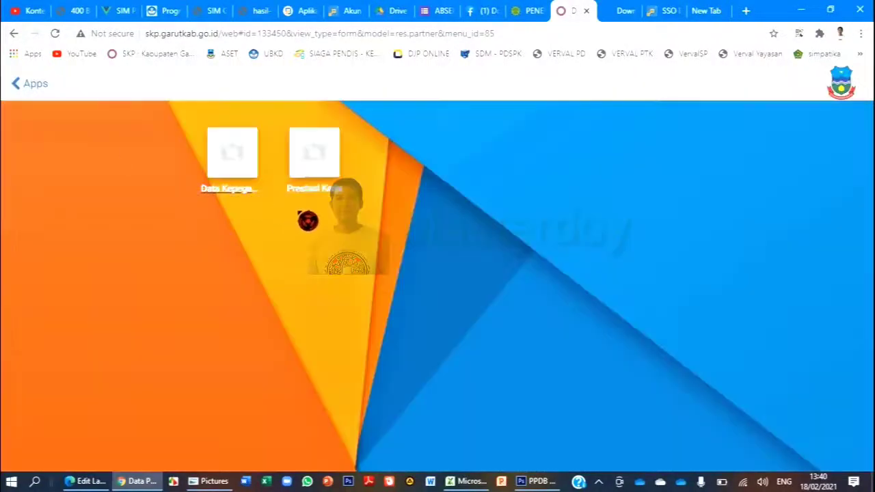
{"action": "left_click", "coordinate": [252, 191]}
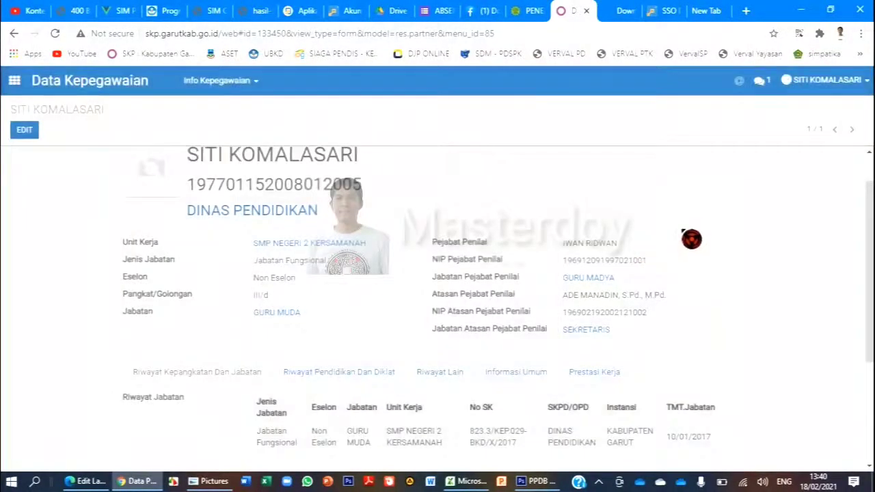
{"action": "scroll", "coordinate": [692, 239], "scroll_direction": "down", "scroll_amount": 3}
{"action": "scroll", "coordinate": [684, 234], "scroll_direction": "up", "scroll_amount": 3}
{"action": "scroll", "coordinate": [694, 237], "scroll_direction": "down", "scroll_amount": 1}
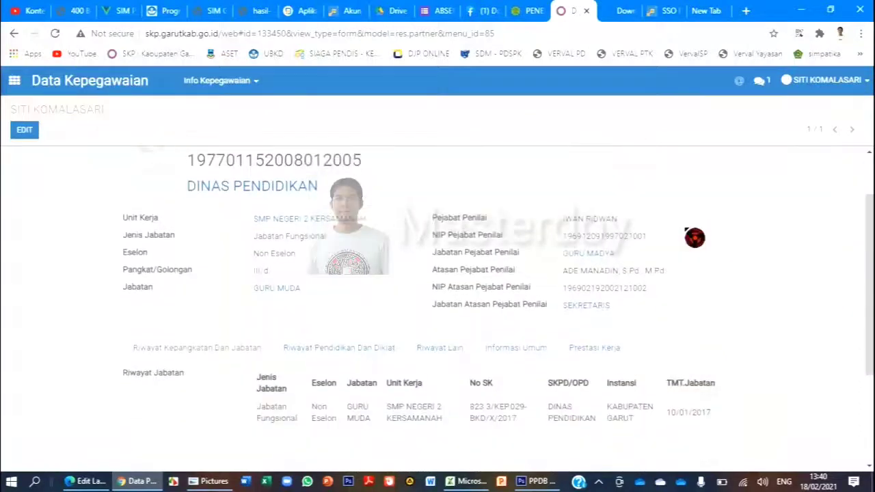
{"action": "scroll", "coordinate": [695, 237], "scroll_direction": "down", "scroll_amount": 2}
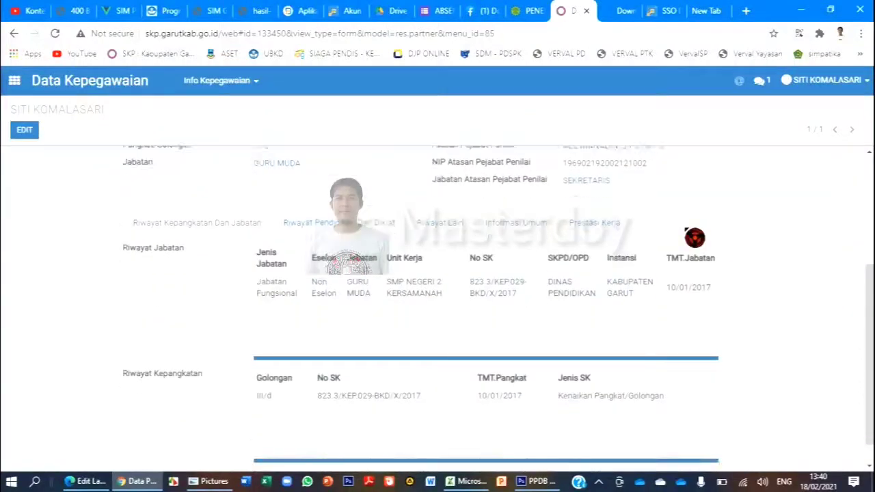
{"action": "left_click", "coordinate": [609, 227]}
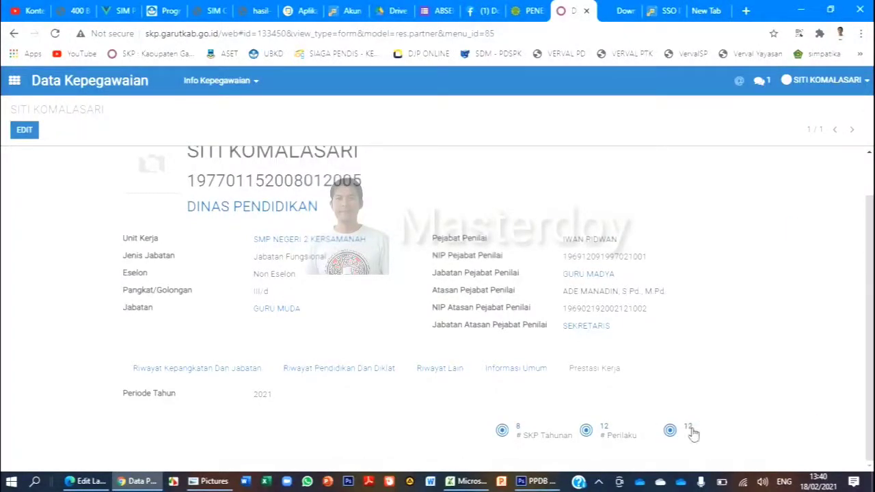
{"action": "mouse_move", "coordinate": [730, 432]}
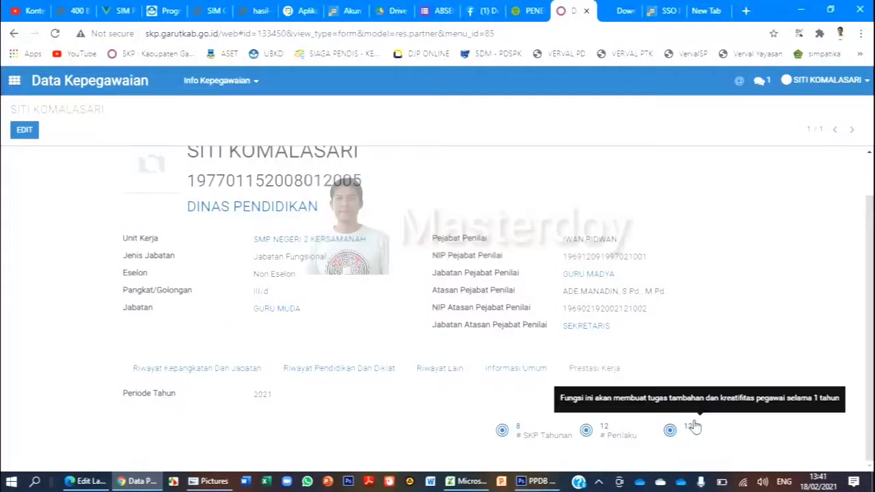
{"action": "scroll", "coordinate": [684, 381], "scroll_direction": "up", "scroll_amount": 1}
{"action": "scroll", "coordinate": [677, 379], "scroll_direction": "down", "scroll_amount": 1}
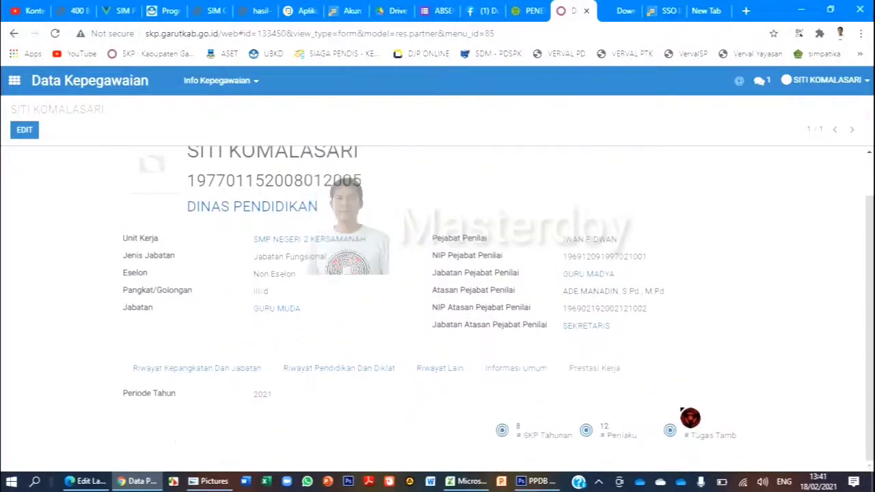
{"action": "scroll", "coordinate": [711, 431], "scroll_direction": "up", "scroll_amount": 1}
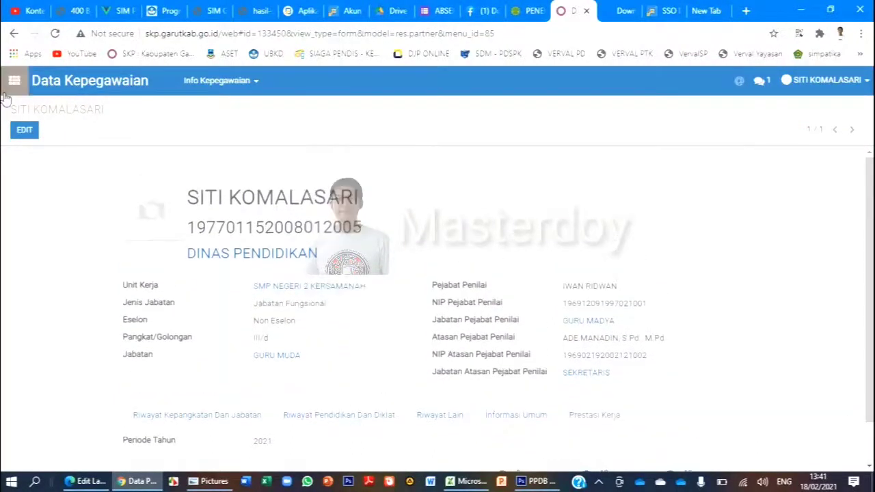
Open the January 2021 record in the Prestasi Kerja app's monthly realisations for Tugas Tambahan Dan Kreatifitas.
{"action": "left_click", "coordinate": [17, 85]}
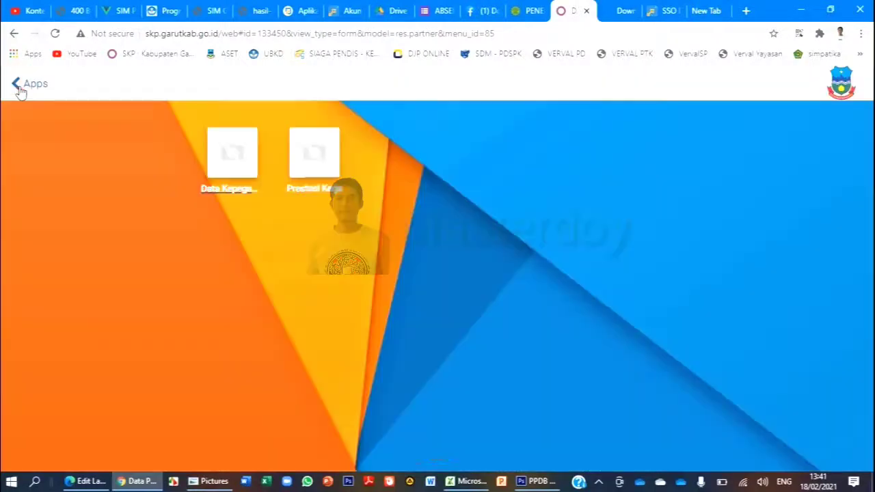
{"action": "left_click", "coordinate": [312, 191]}
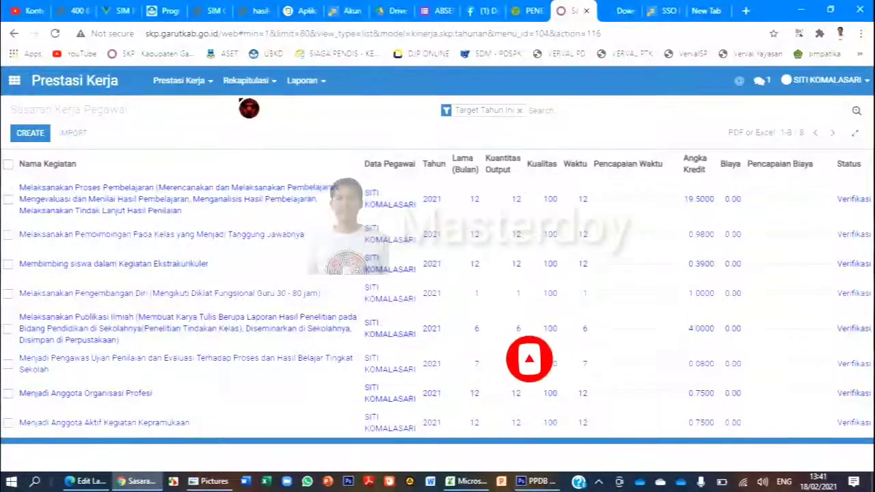
{"action": "left_click", "coordinate": [196, 89]}
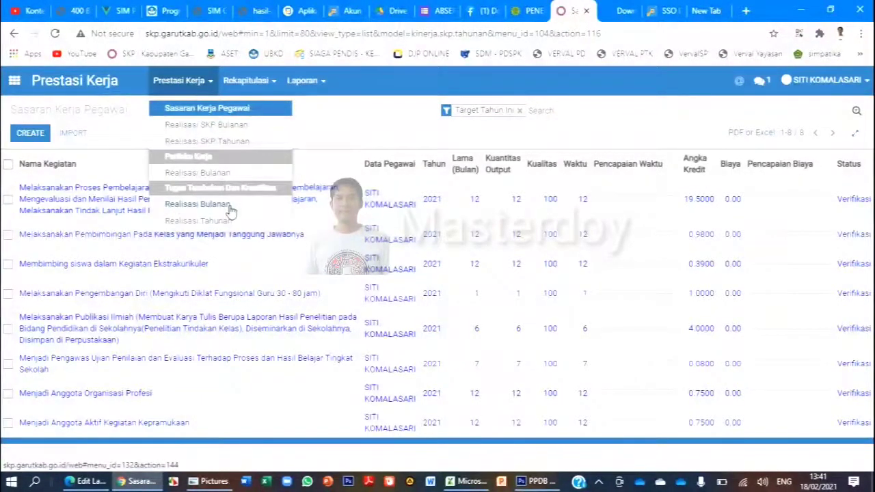
{"action": "left_click", "coordinate": [199, 205]}
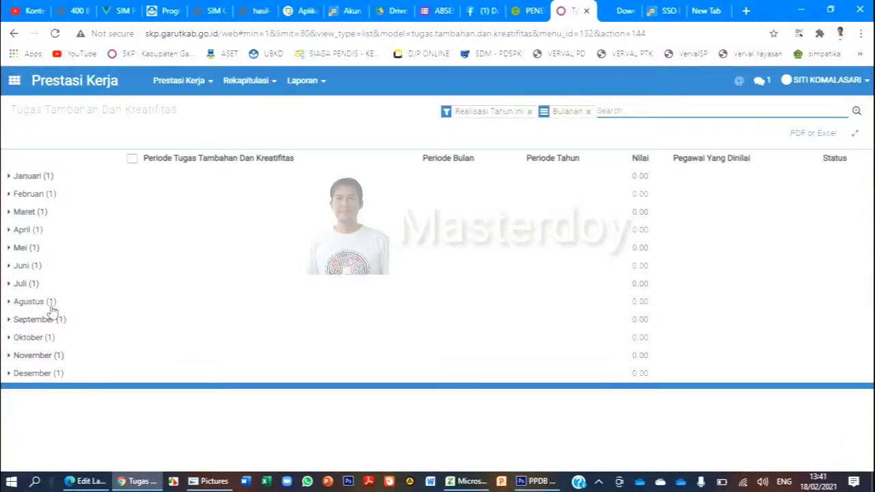
{"action": "left_click", "coordinate": [35, 176]}
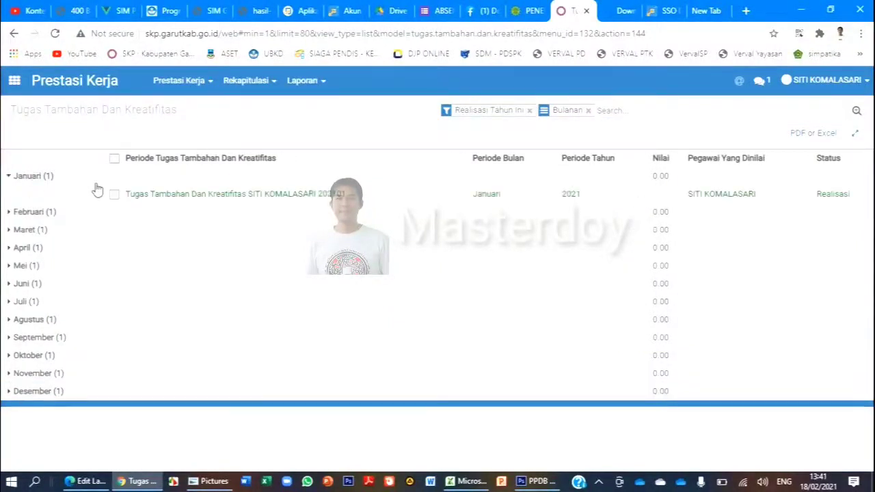
{"action": "left_click", "coordinate": [313, 199]}
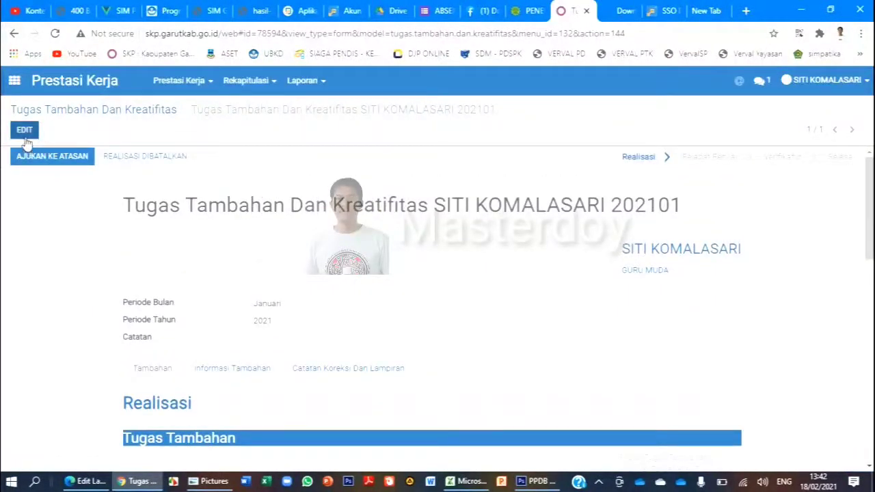
Put the January record into edit mode and set Jumlah Tugas Tambahan to 1.
{"action": "left_click", "coordinate": [25, 131]}
{"action": "scroll", "coordinate": [385, 292], "scroll_direction": "down", "scroll_amount": 4}
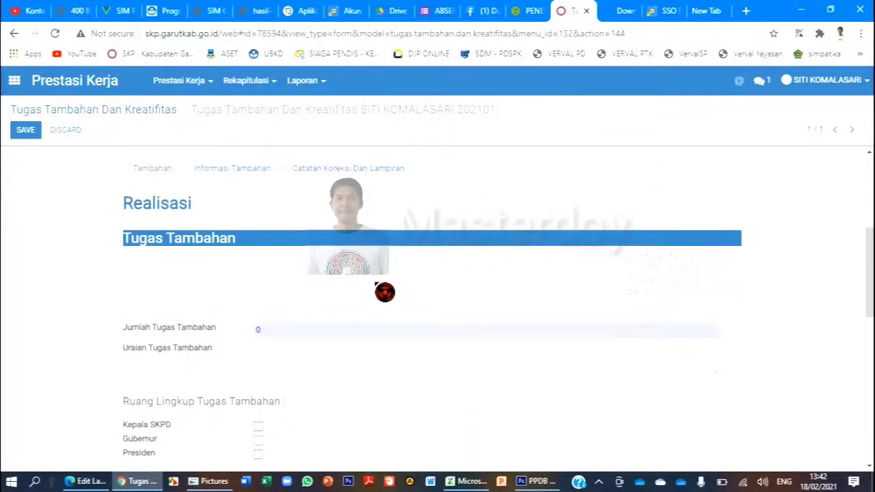
{"action": "scroll", "coordinate": [385, 292], "scroll_direction": "down", "scroll_amount": 1}
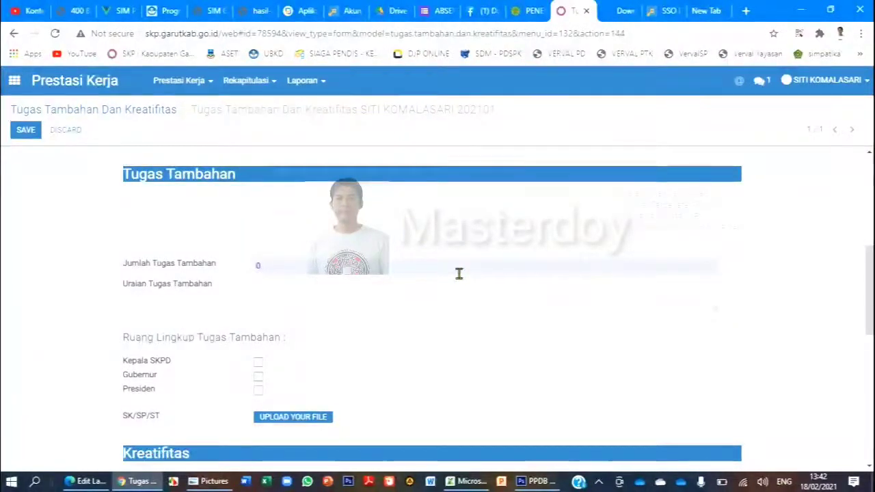
{"action": "scroll", "coordinate": [459, 273], "scroll_direction": "down", "scroll_amount": 1}
{"action": "scroll", "coordinate": [460, 274], "scroll_direction": "down", "scroll_amount": 1}
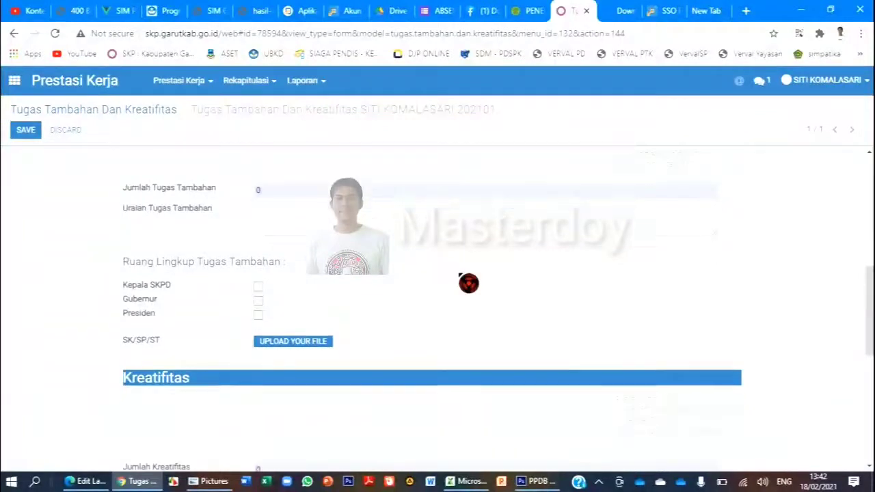
{"action": "scroll", "coordinate": [469, 283], "scroll_direction": "up", "scroll_amount": 2}
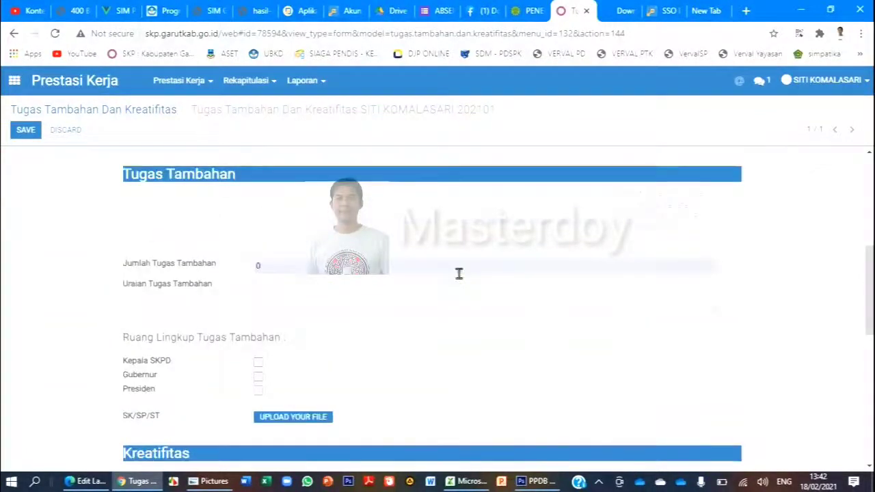
{"action": "scroll", "coordinate": [460, 273], "scroll_direction": "down", "scroll_amount": 1}
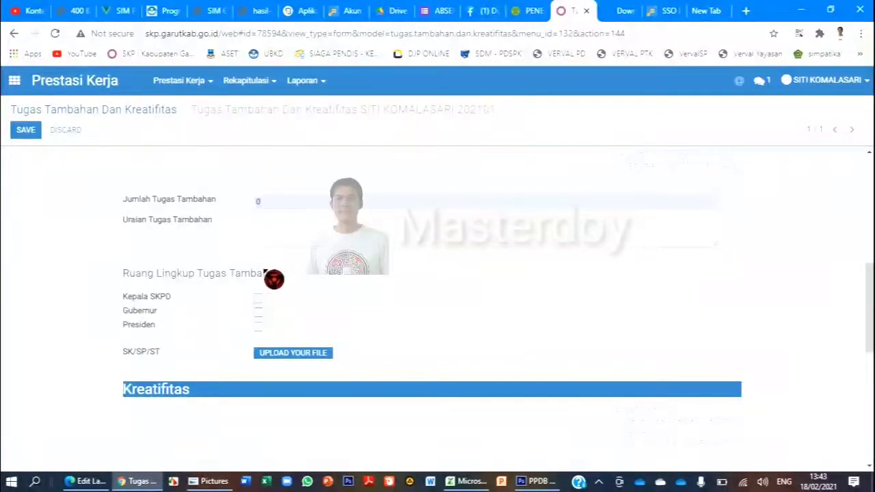
{"action": "left_click", "coordinate": [277, 201]}
{"action": "type", "text": "1"}
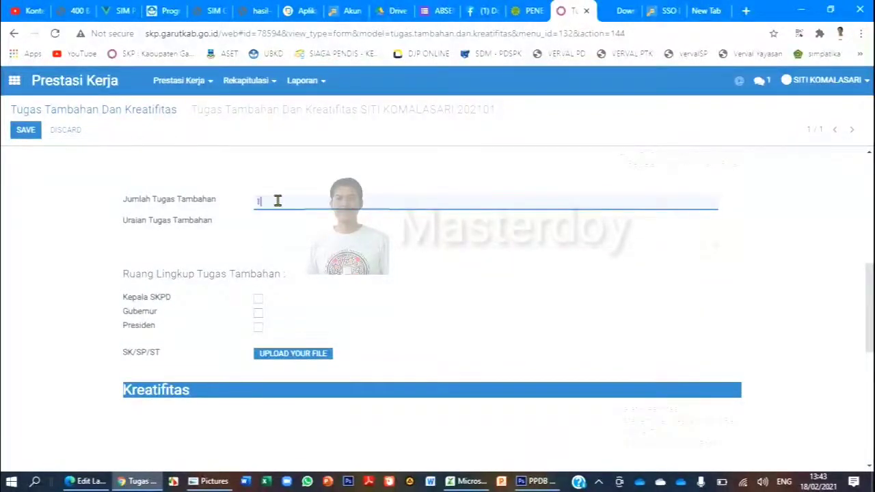
Enter "Wakil Kepala Sekolah bidang Kesiswaan" as the Uraian Tugas Tambahan.
{"action": "left_click", "coordinate": [288, 245]}
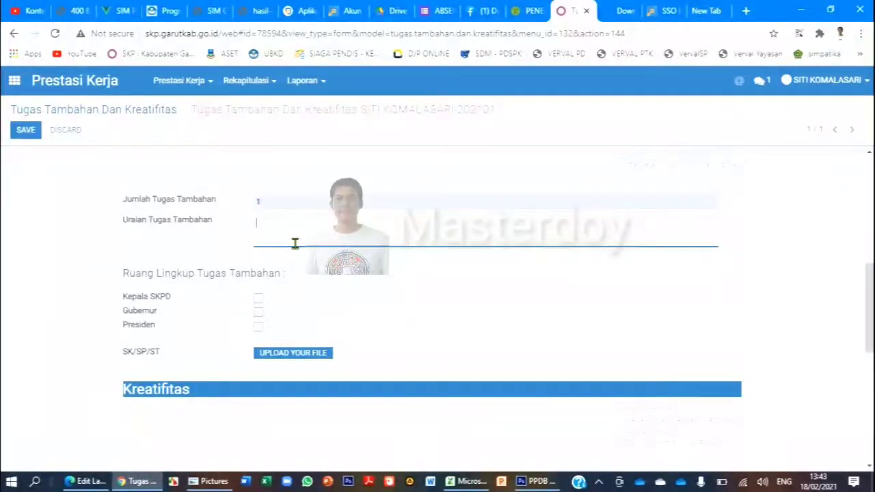
{"action": "type", "text": "Wakil Kepala Sekolah bidang"}
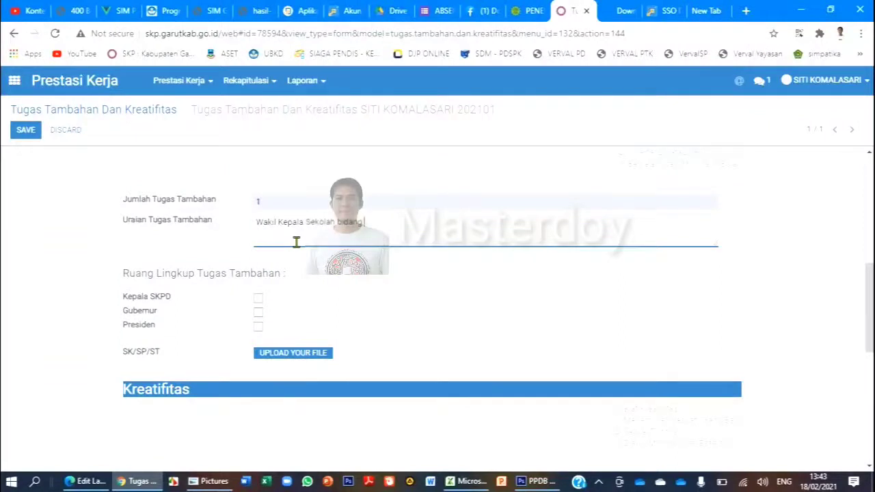
{"action": "type", "text": " Kesiswaaan"}
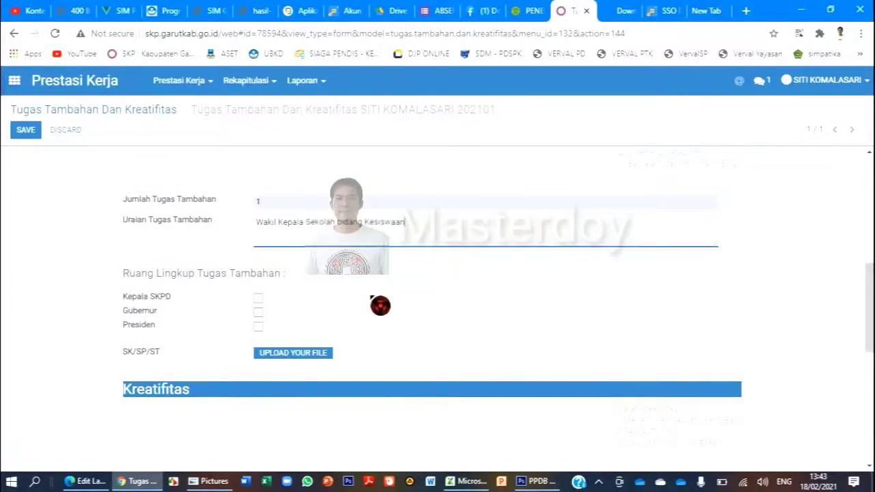
Set Kepala SKPD as the scope of the additional duty and open the SK/SP/ST file chooser, dismissing it without a file.
{"action": "left_click", "coordinate": [259, 301]}
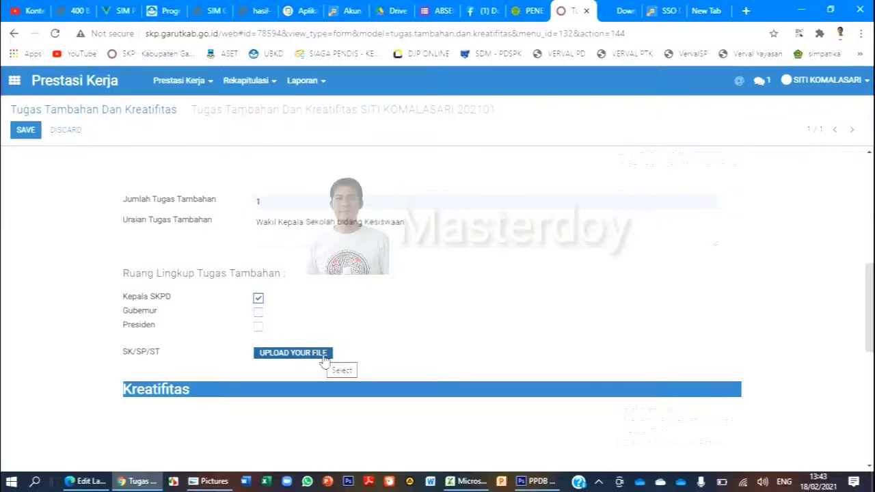
{"action": "scroll", "coordinate": [325, 361], "scroll_direction": "down", "scroll_amount": 1}
{"action": "left_click", "coordinate": [325, 296]}
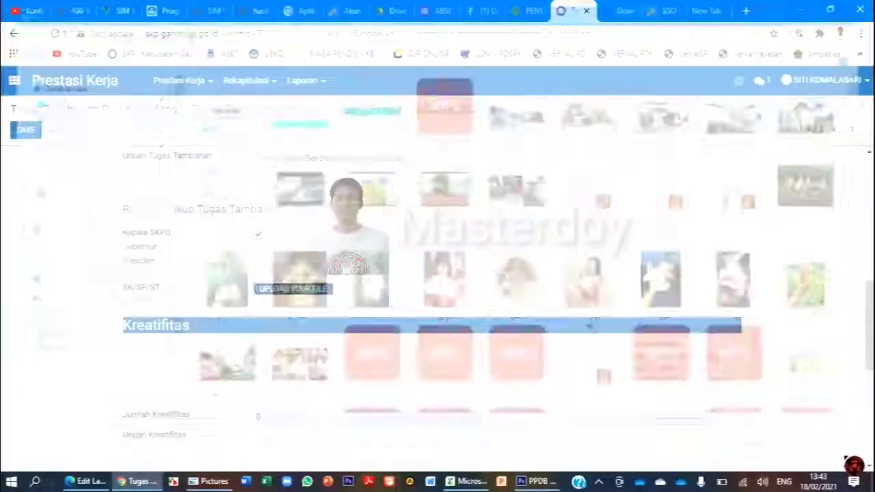
{"action": "left_click", "coordinate": [831, 450]}
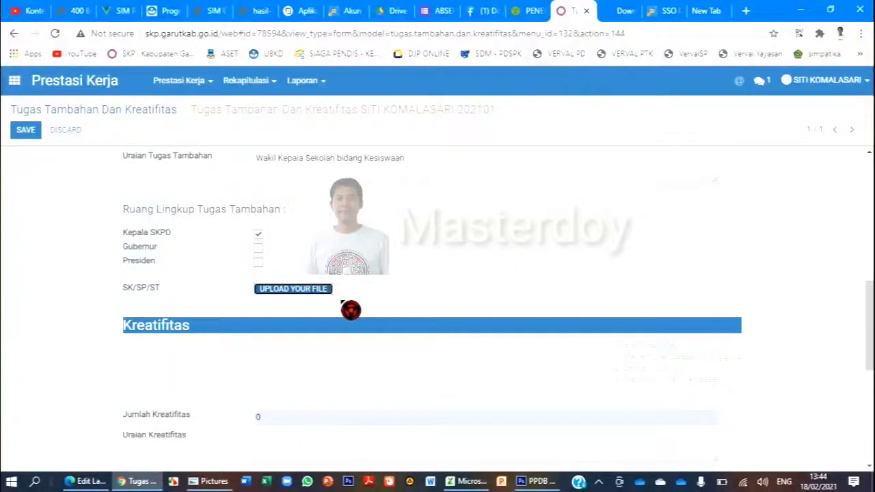
Log out of the employee's account, discarding the unsaved changes to the January 2021 Tugas Tambahan Dan Kreatifitas record.
{"action": "scroll", "coordinate": [345, 305], "scroll_direction": "up", "scroll_amount": 2}
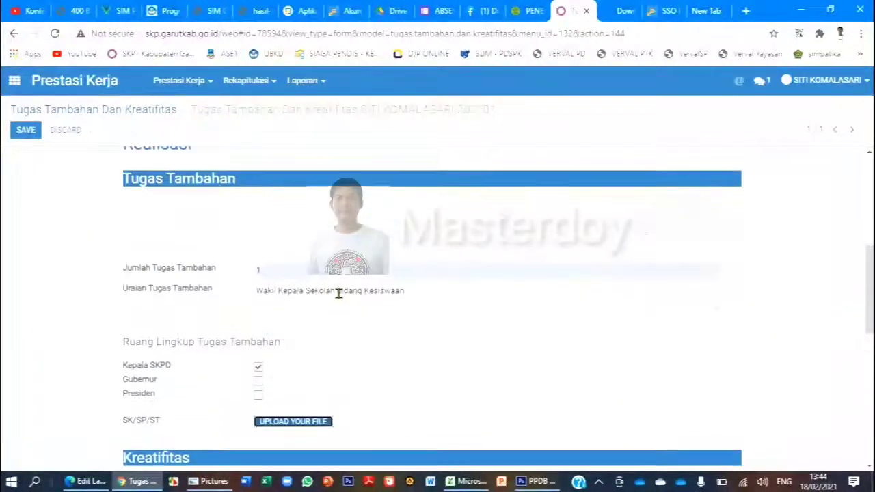
{"action": "scroll", "coordinate": [341, 294], "scroll_direction": "up", "scroll_amount": 5}
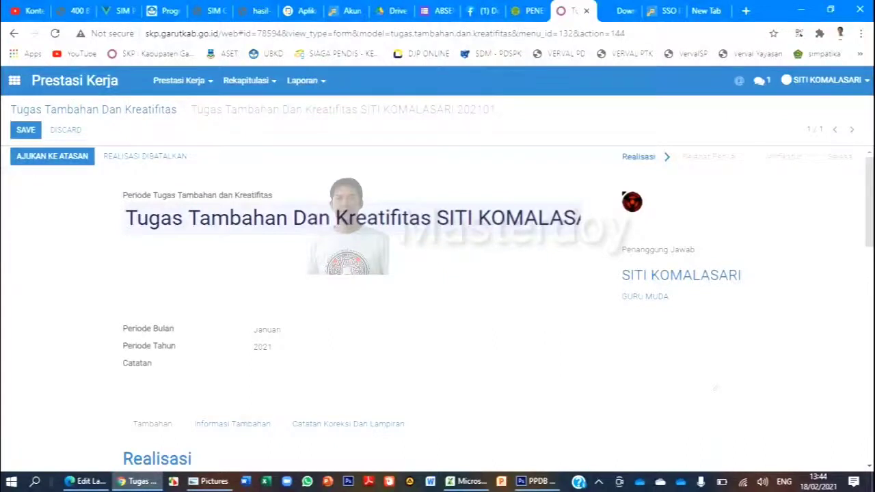
{"action": "left_click", "coordinate": [202, 87]}
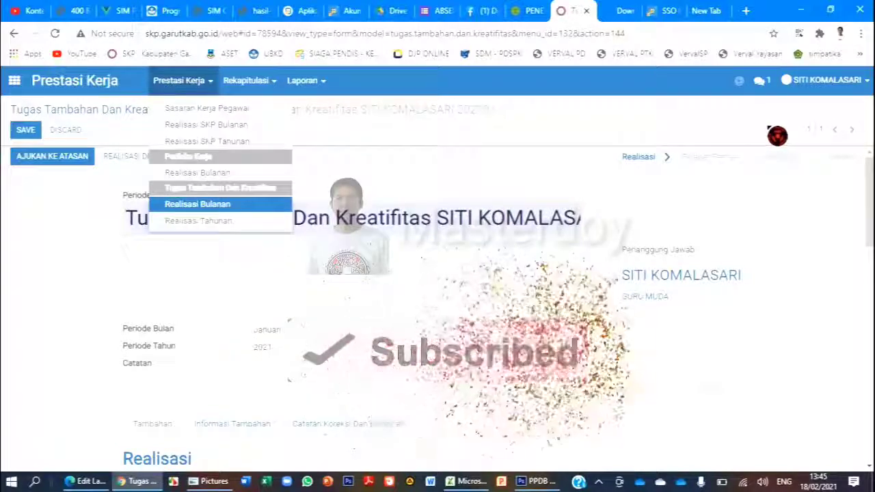
{"action": "left_click", "coordinate": [827, 80]}
{"action": "left_click", "coordinate": [808, 196]}
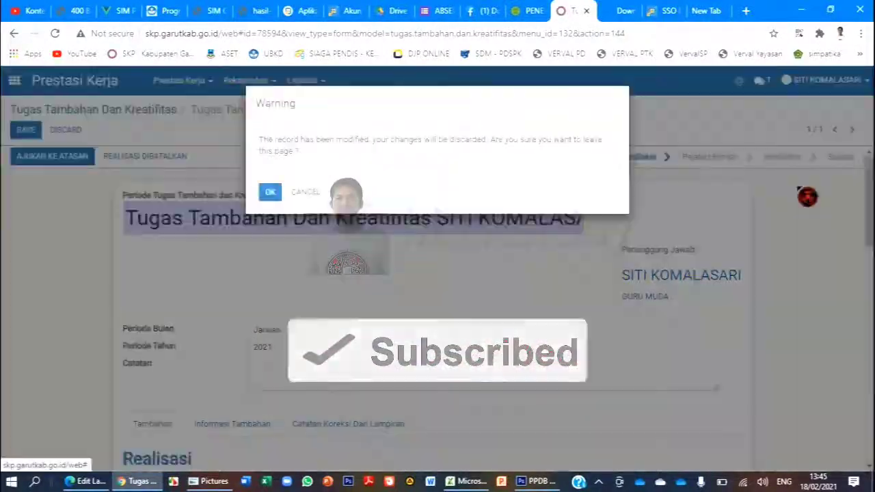
{"action": "left_click", "coordinate": [270, 193]}
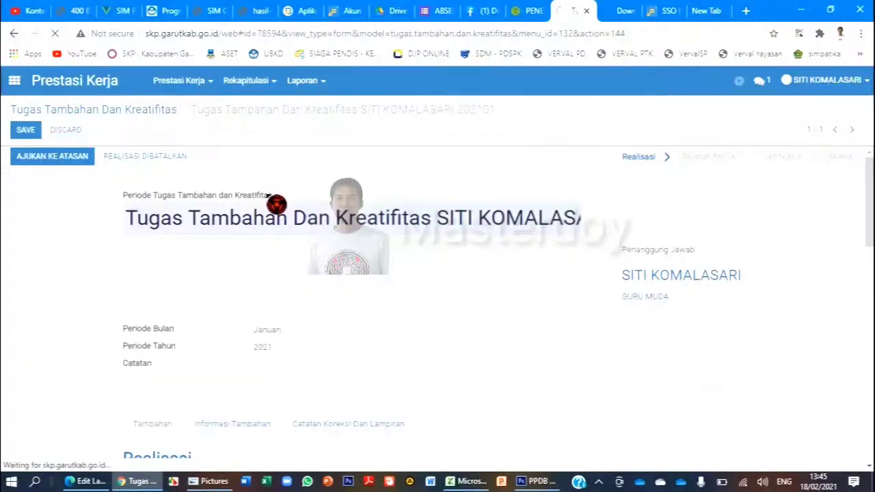